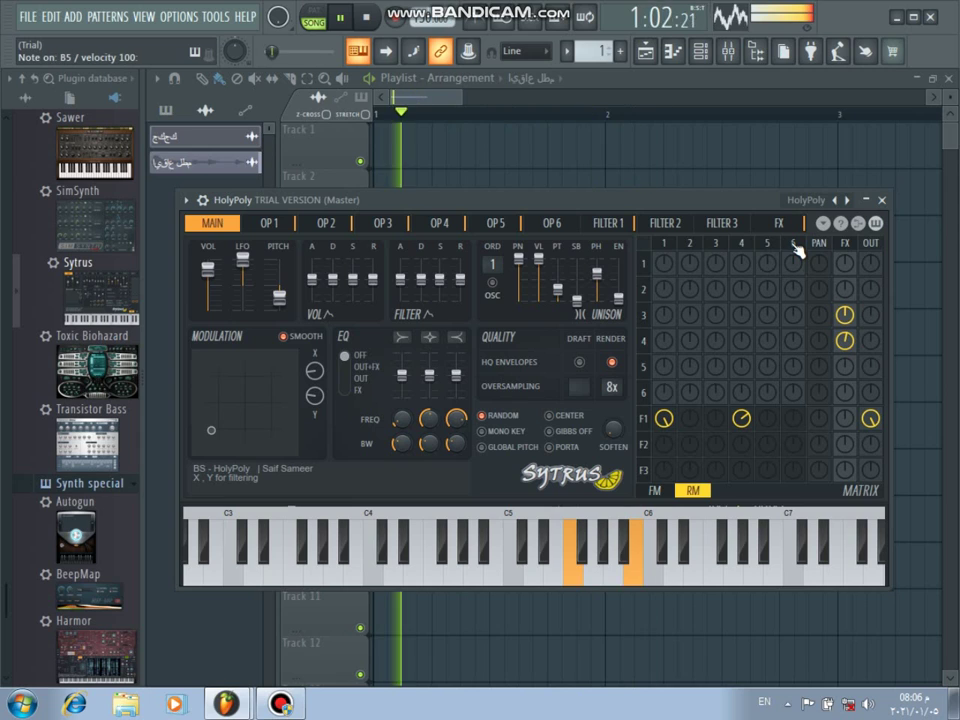
Step: Audition the Sytrus presets Haptic, FMEX, FM Sub, FM Stemmer, FB02 Supreme and Fargas over the playing song, and pause playback
left_click(846, 200)
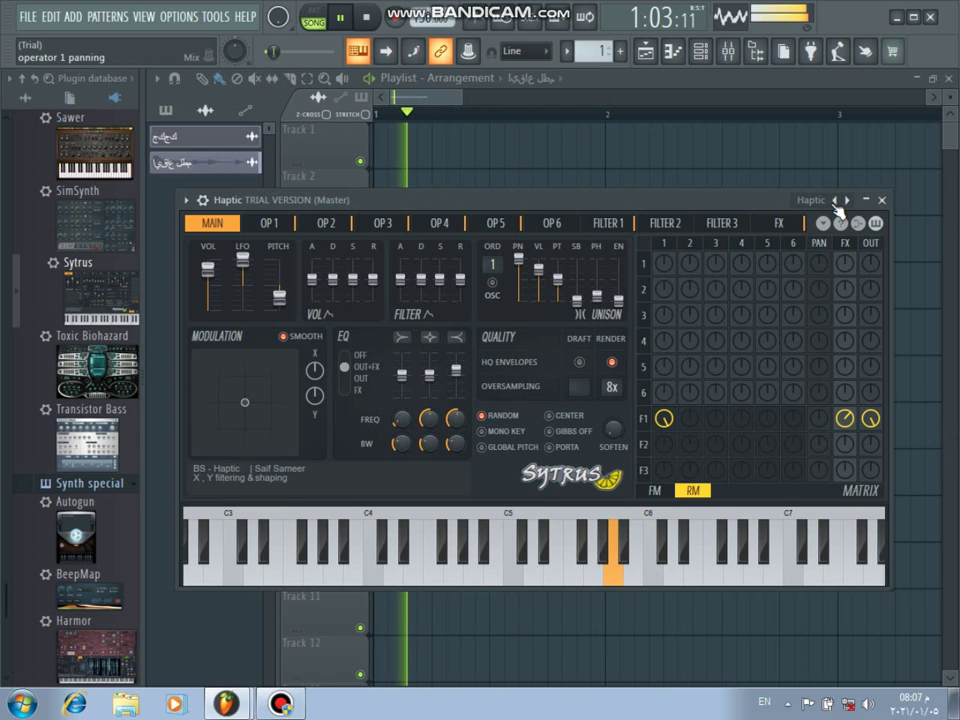
left_click(835, 200)
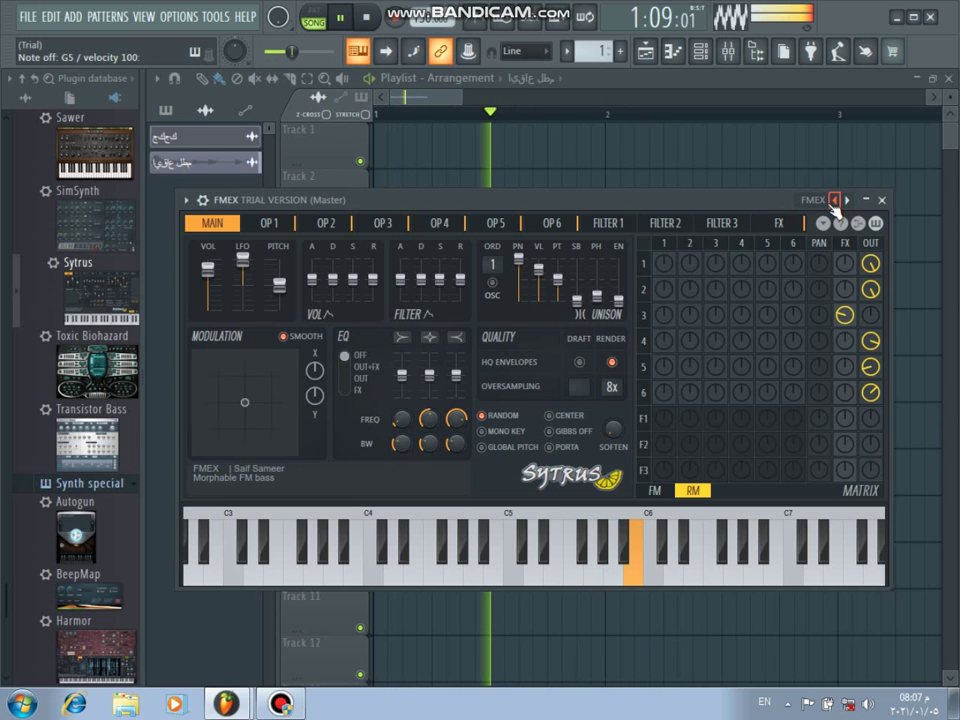
left_click(835, 200)
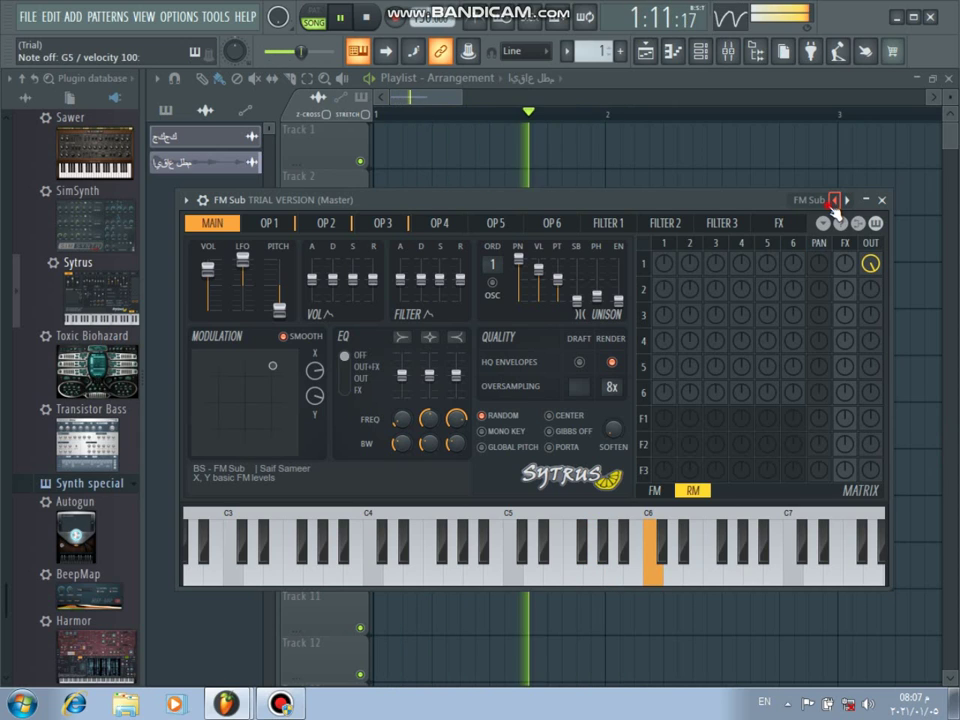
left_click(834, 201)
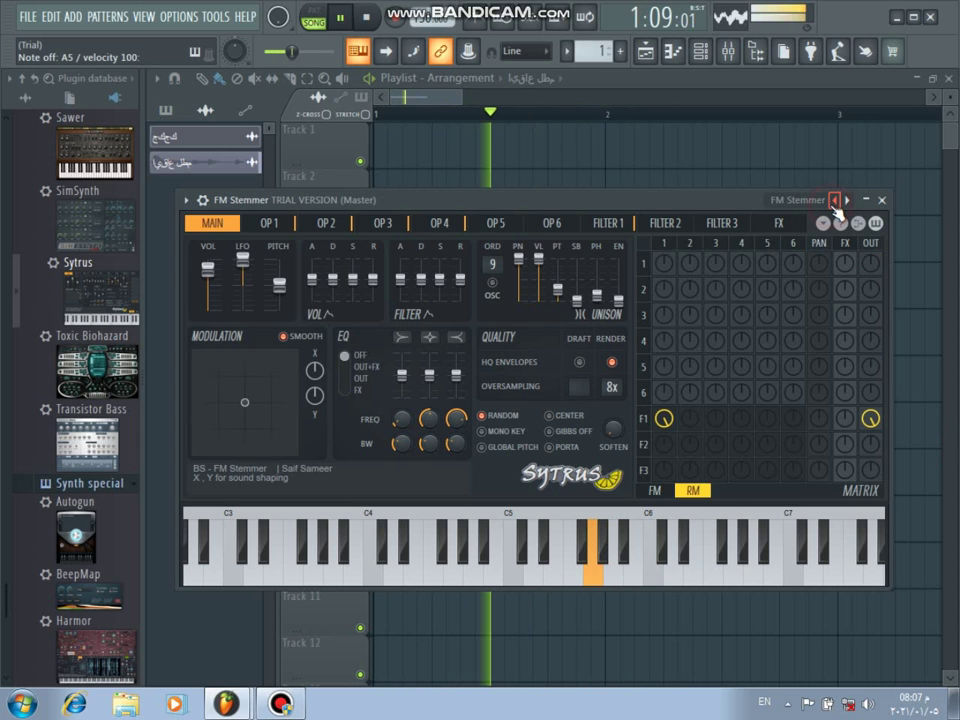
left_click(835, 200)
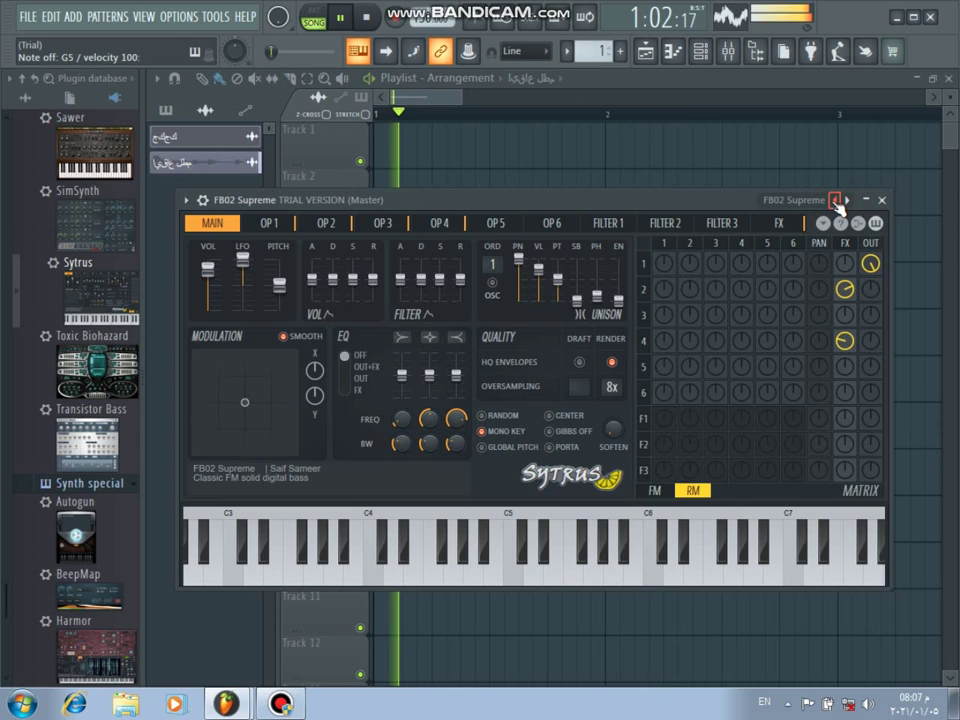
left_click(835, 200)
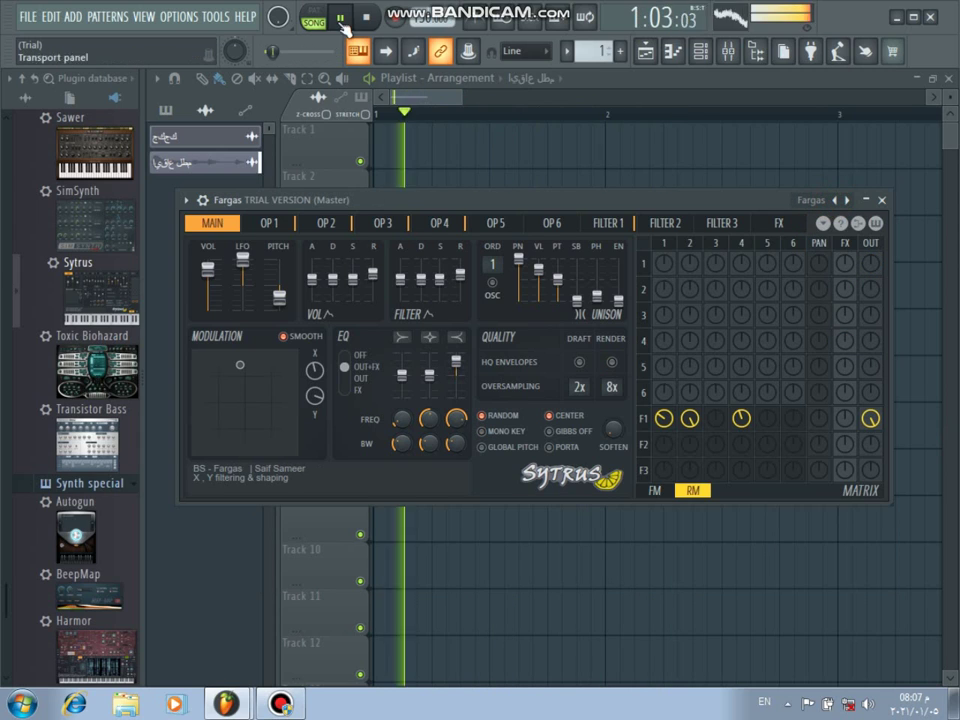
left_click(340, 16)
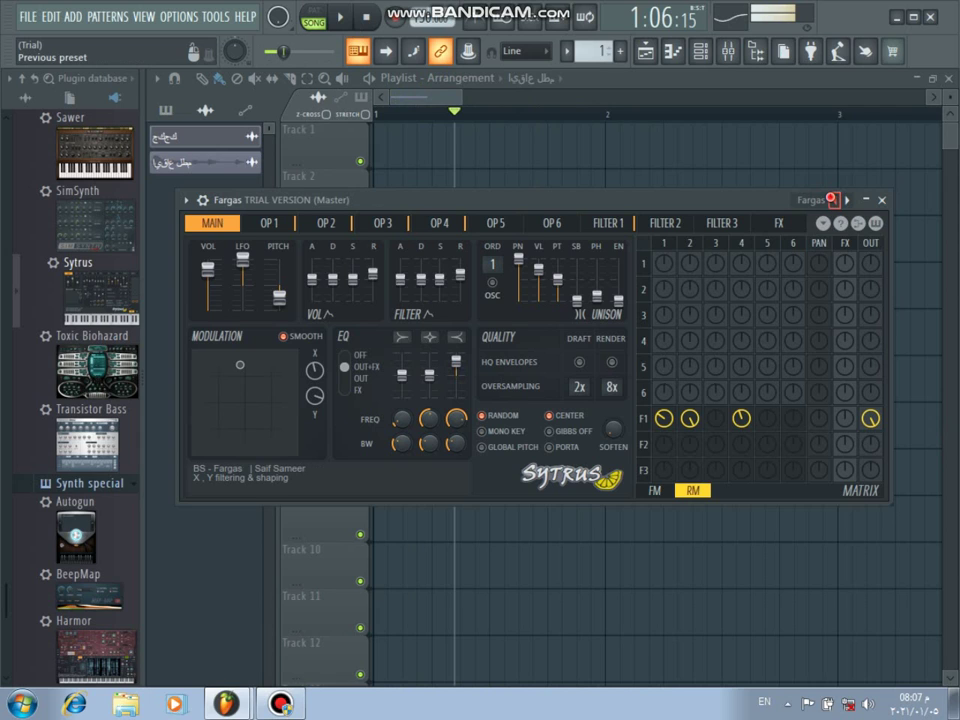
Step: Go back through the Sytrus presets past Exciter Bass to Elastic, try it with a few notes and close the synth
left_click(832, 200)
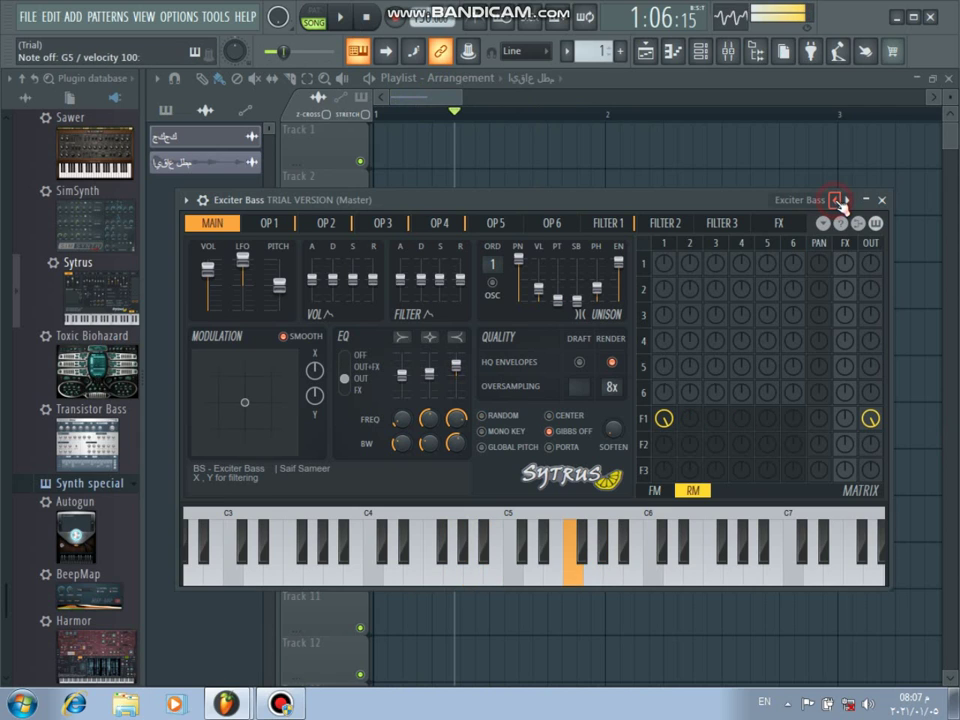
left_click(836, 200)
left_click(836, 201)
key("u")
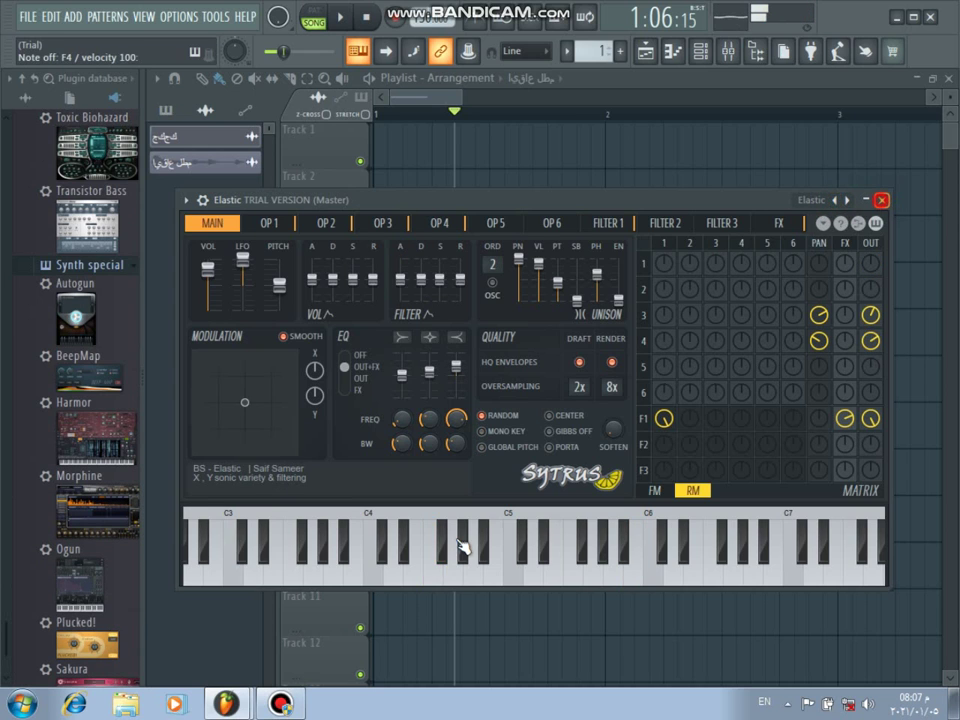
key("Escape")
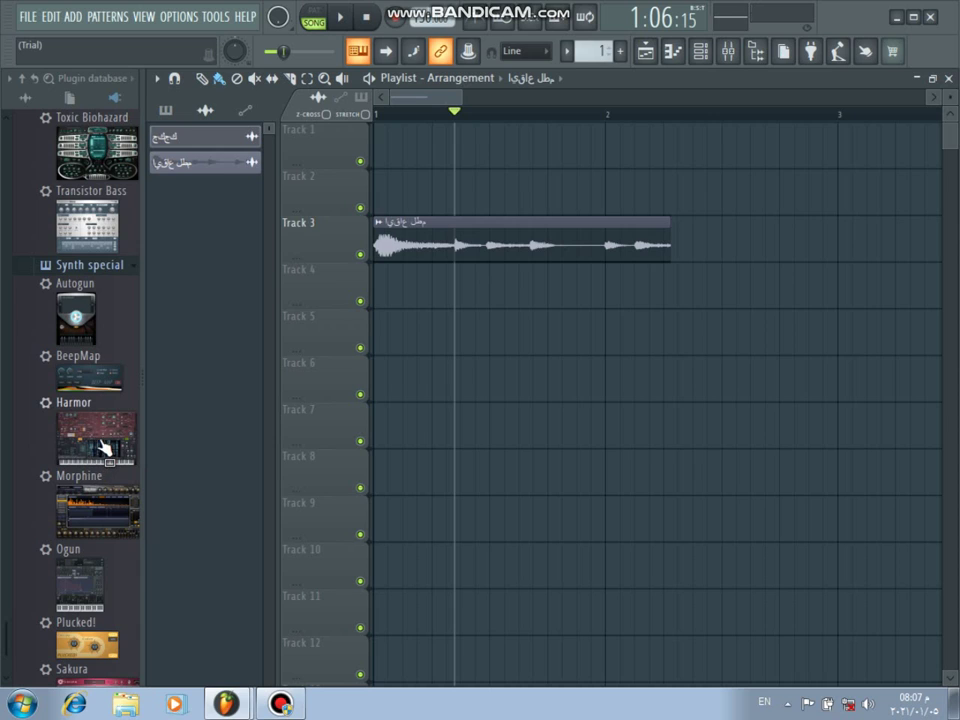
Step: Add the Sakura synth from the plugin database to the channel rack as a new channel
scroll(104, 444, "down", 1)
left_click(106, 640)
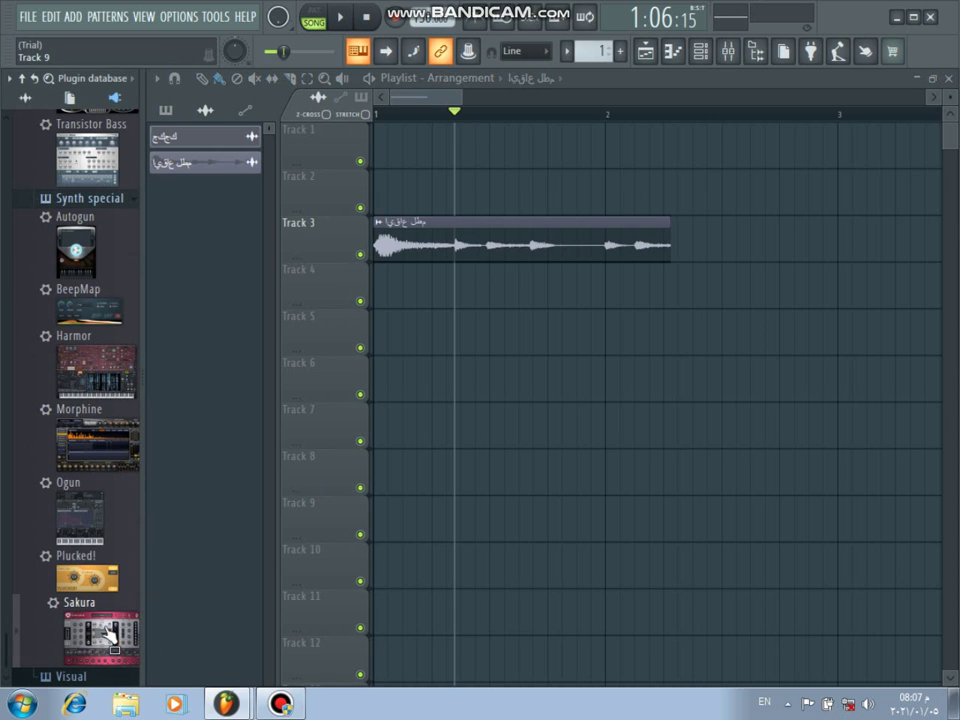
left_click_drag(108, 638, 481, 381)
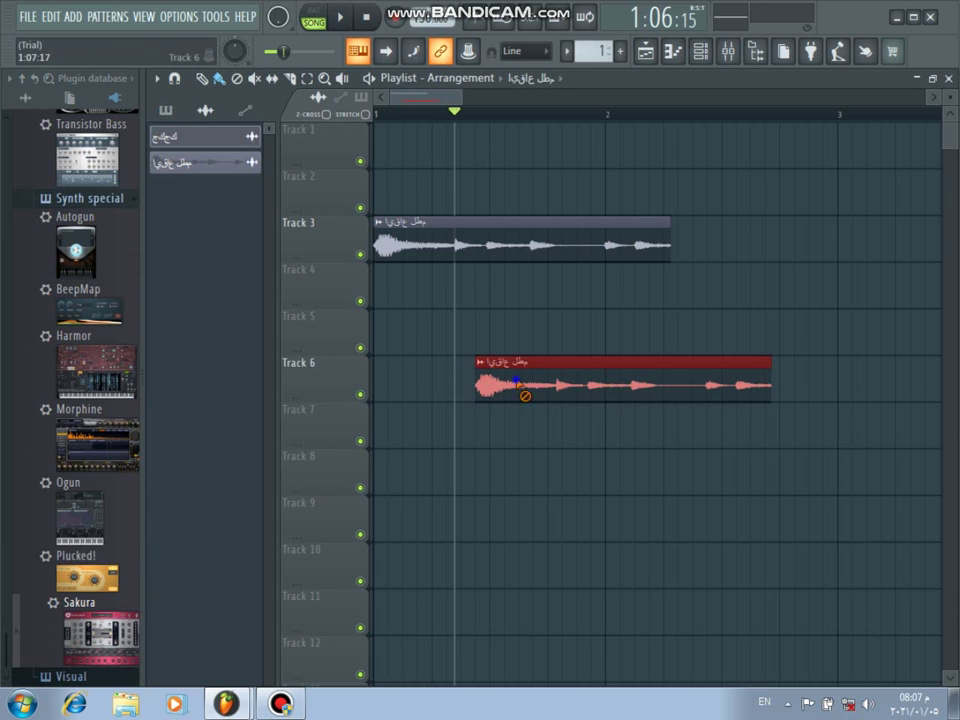
right_click(516, 366)
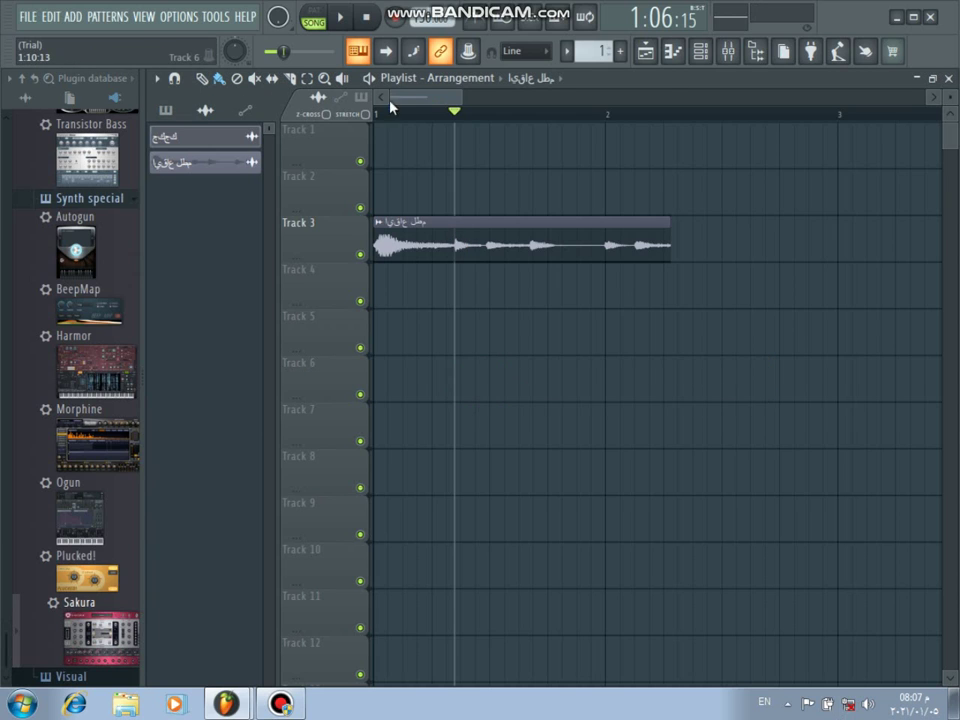
left_click(700, 51)
left_click_drag(108, 638, 325, 345)
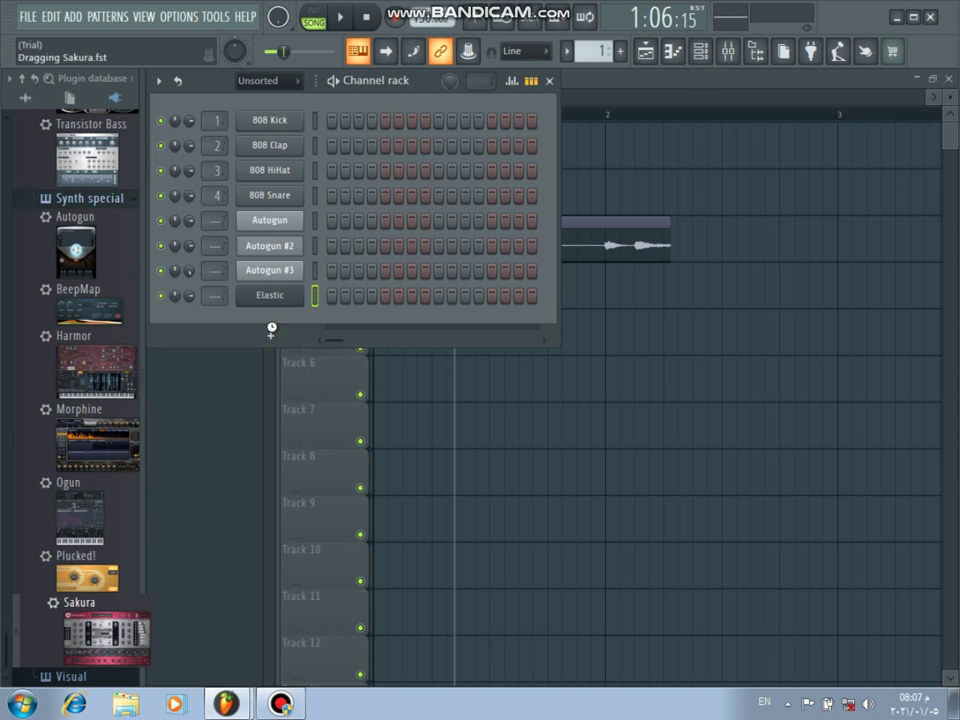
left_click_drag(272, 343, 280, 349)
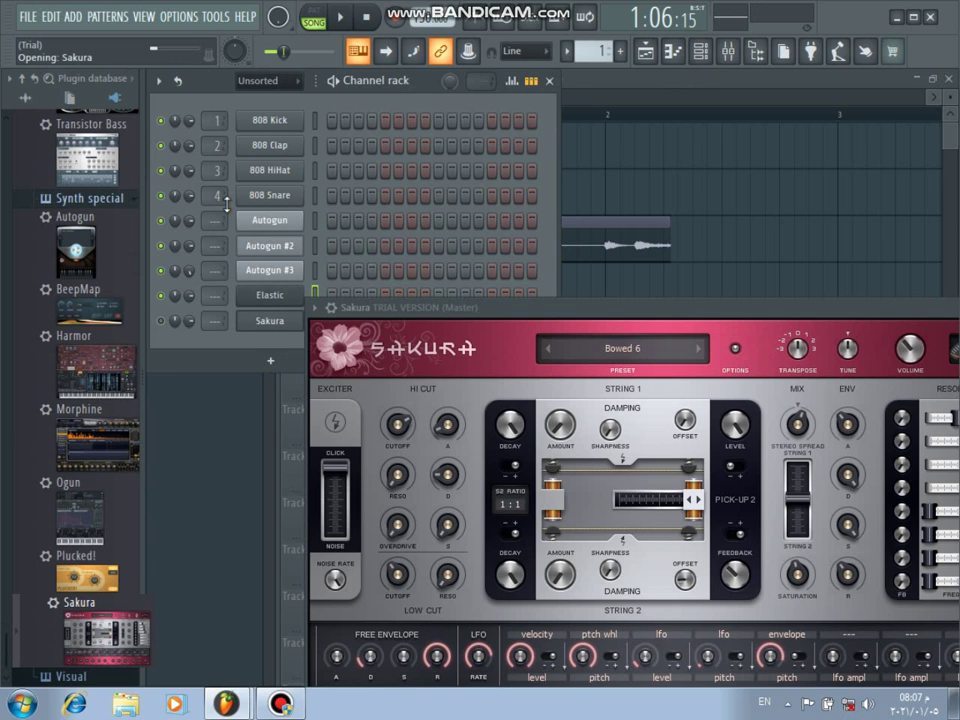
Step: Reopen the Sakura synth from its channel and reposition its window so the whole interface fits on screen
scroll(227, 205, "down", 2)
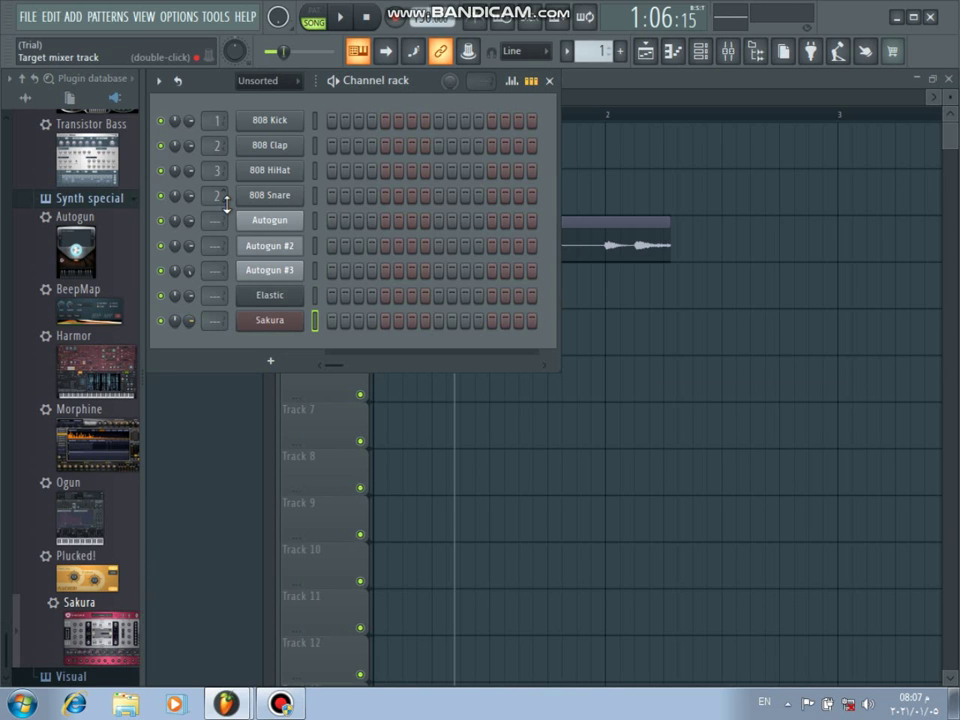
scroll(220, 198, "up", 2)
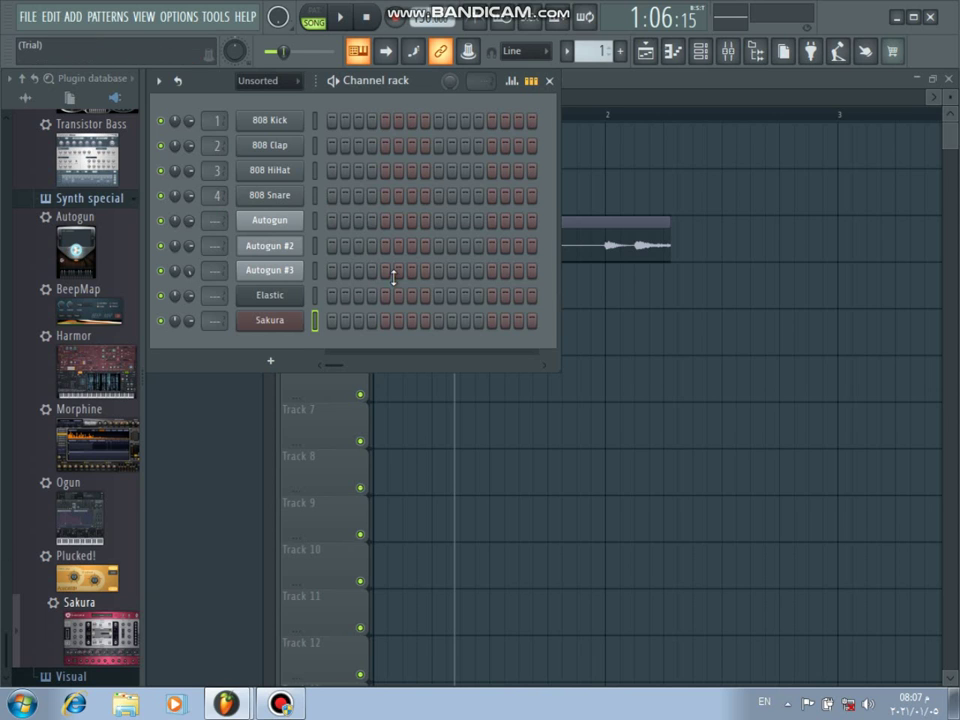
left_click(279, 325)
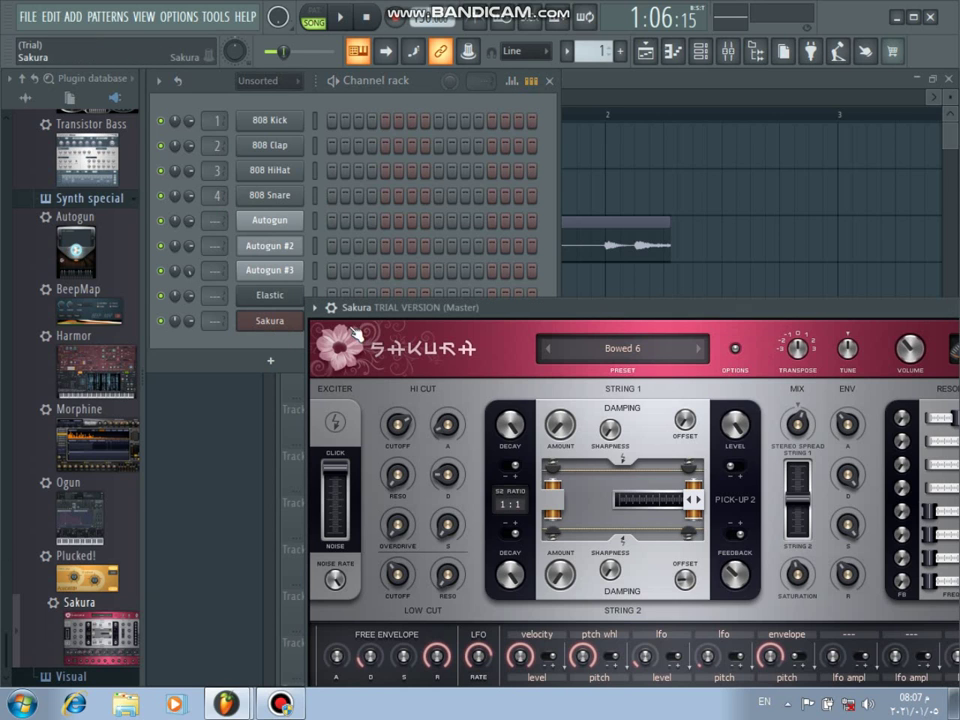
left_click_drag(628, 318, 494, 175)
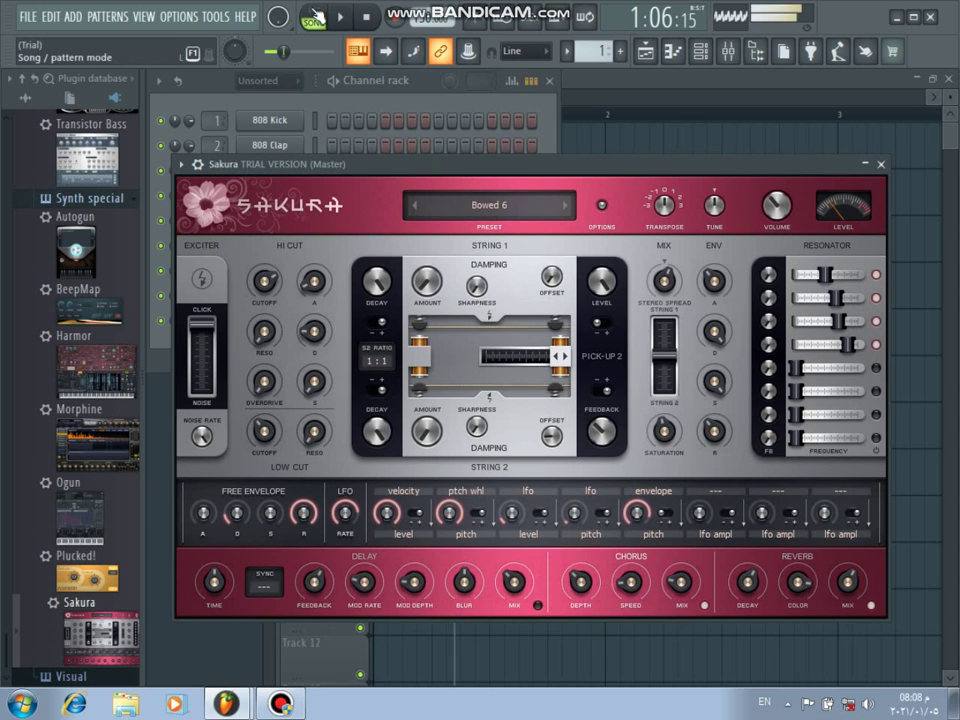
Step: Play the song briefly, audition Sakura presets from the Atmosphere and Keyboard banks, and load PRC Analog Kick FG from the Prc bank
left_click(340, 16)
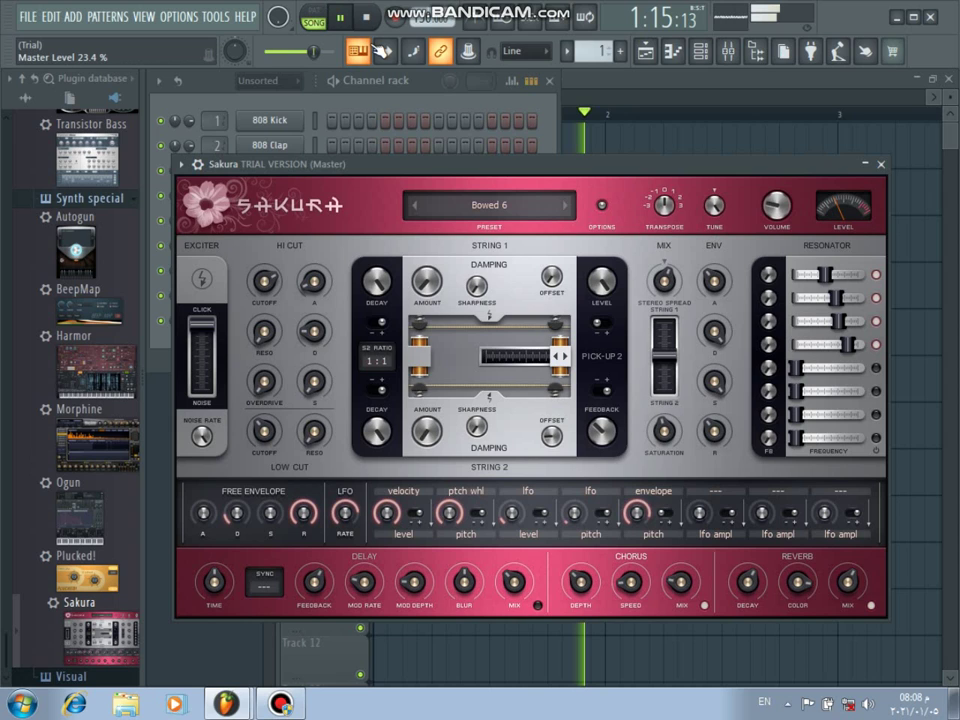
key("space")
left_click(473, 206)
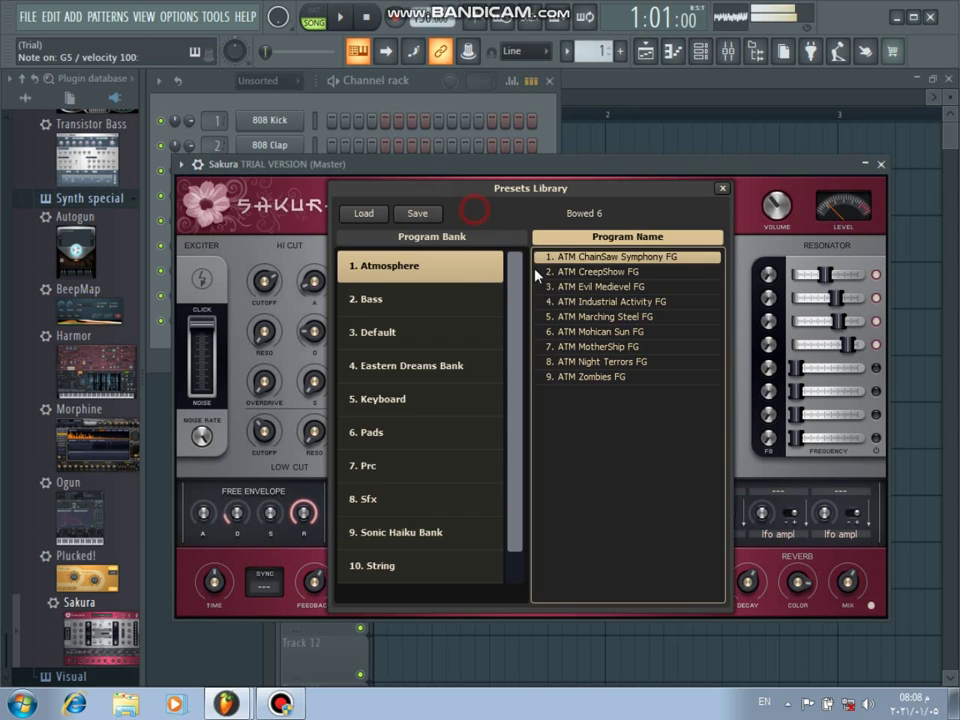
left_click(600, 301)
left_click(600, 331)
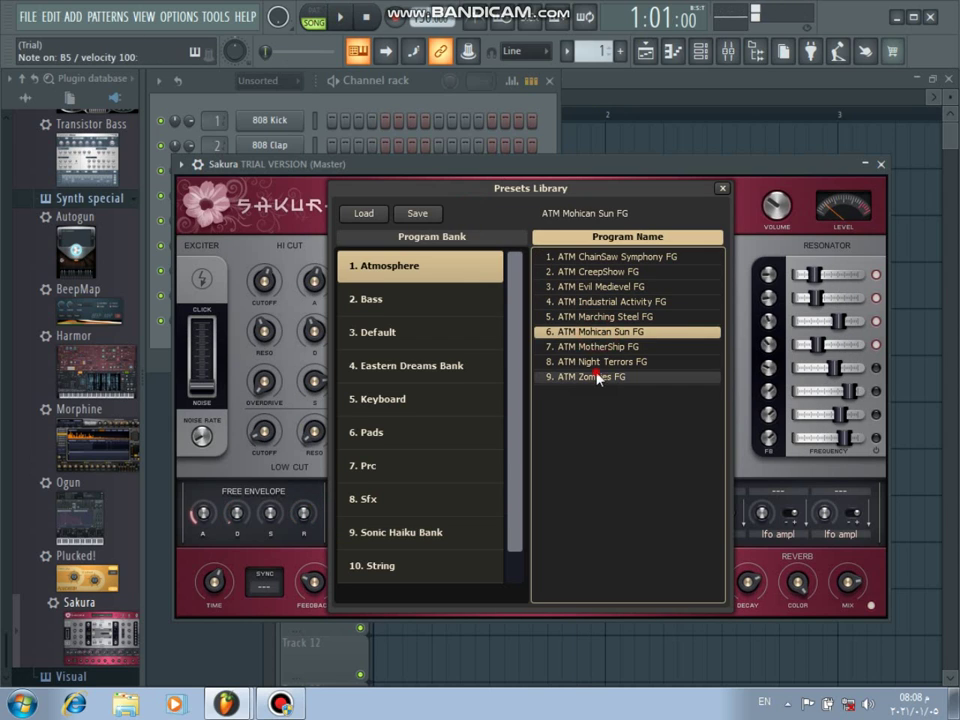
left_click(598, 377)
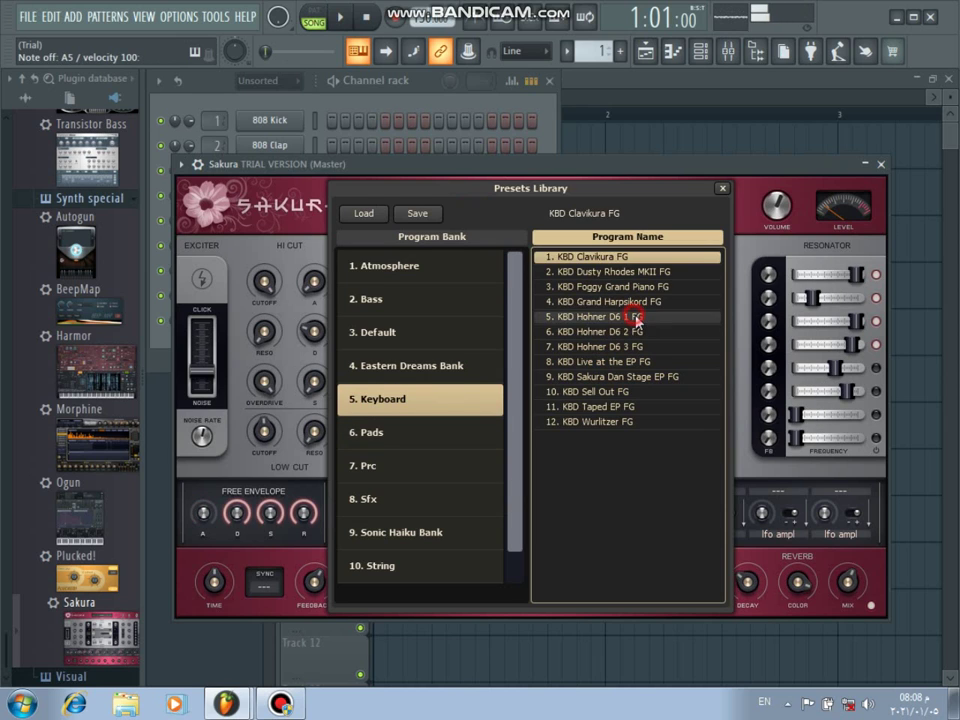
left_click(636, 317)
left_click(369, 465)
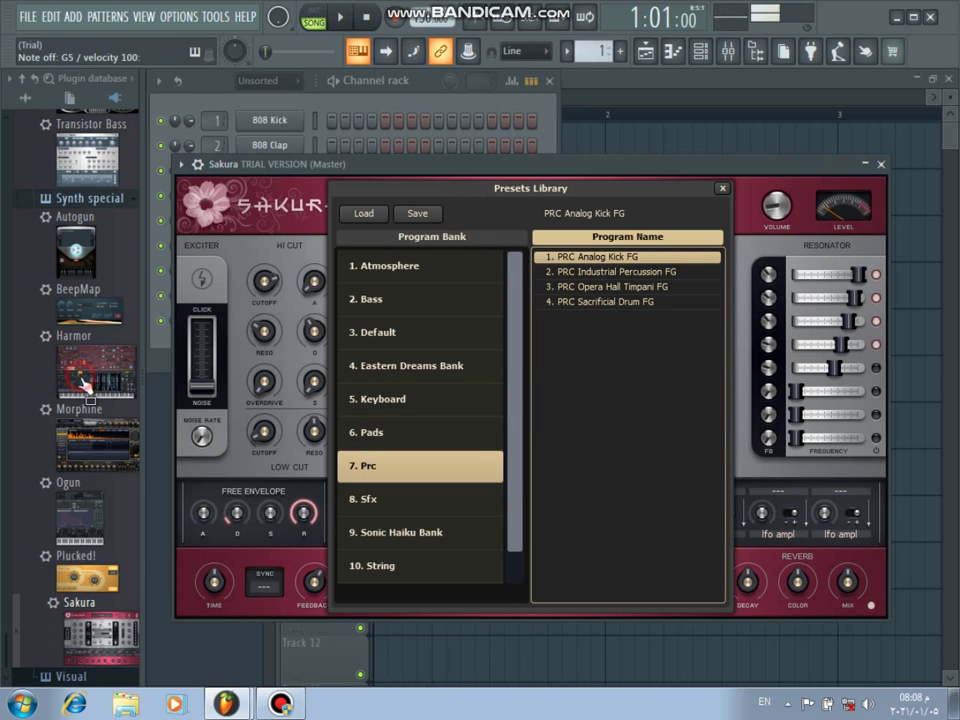
Step: Open the Autogun #2 synth, try the Glassy pad preset with a few notes, and switch to Fading twang
left_click_drag(82, 381, 295, 470)
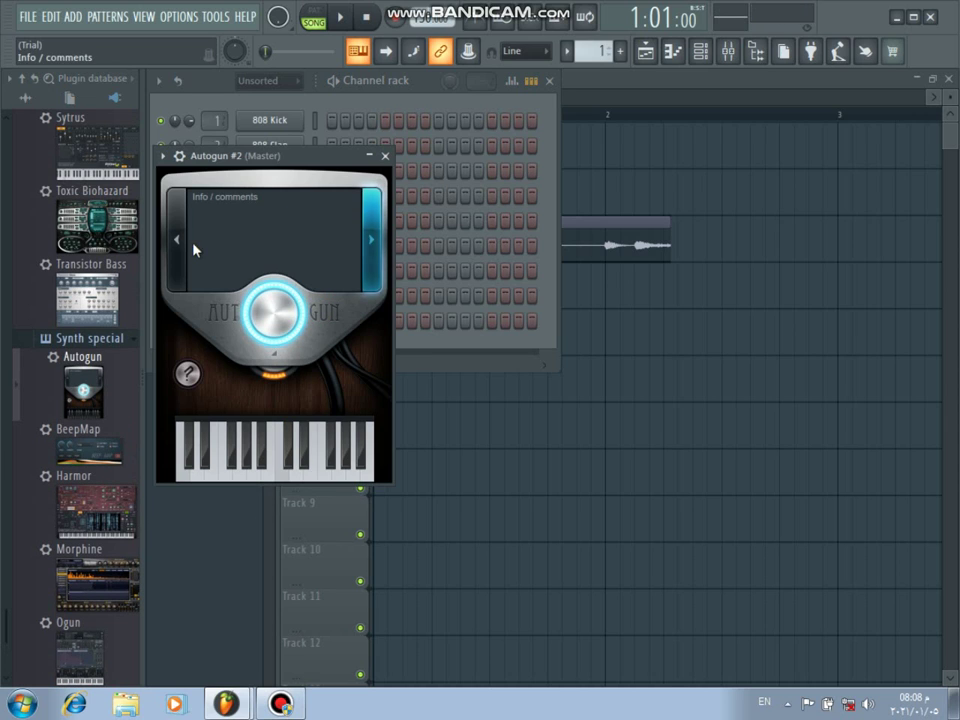
left_click(268, 471)
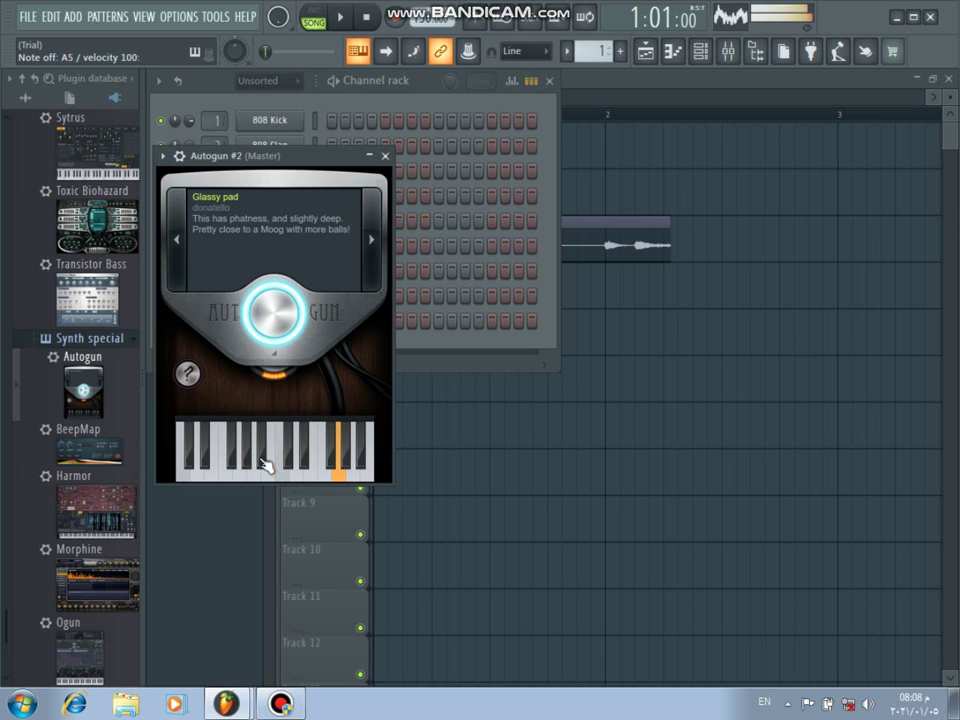
left_click(306, 474)
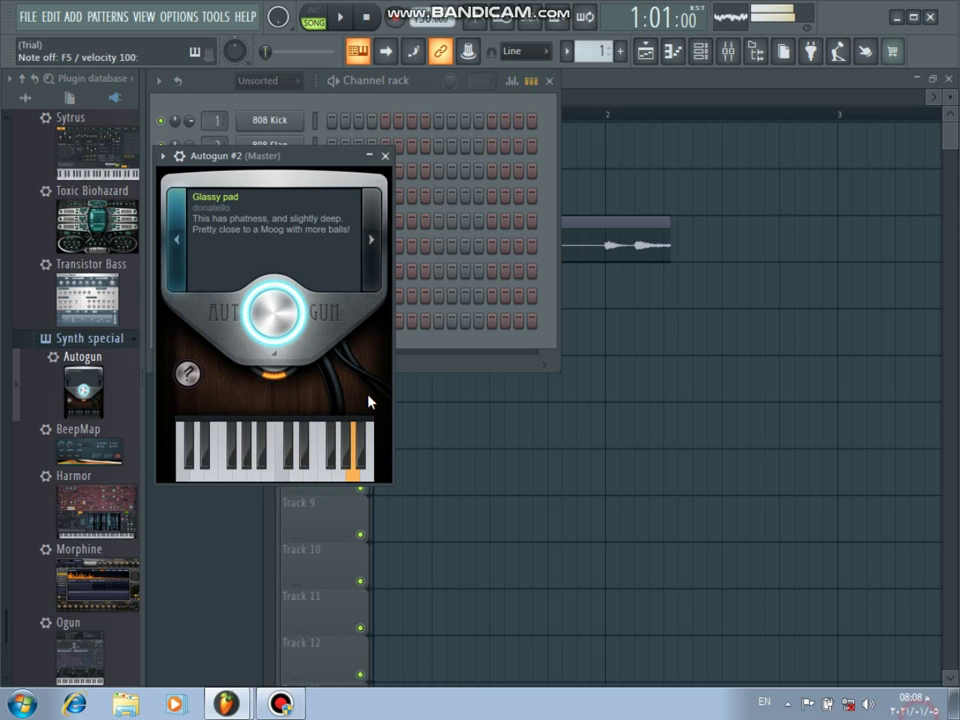
left_click(179, 241)
left_click(181, 243)
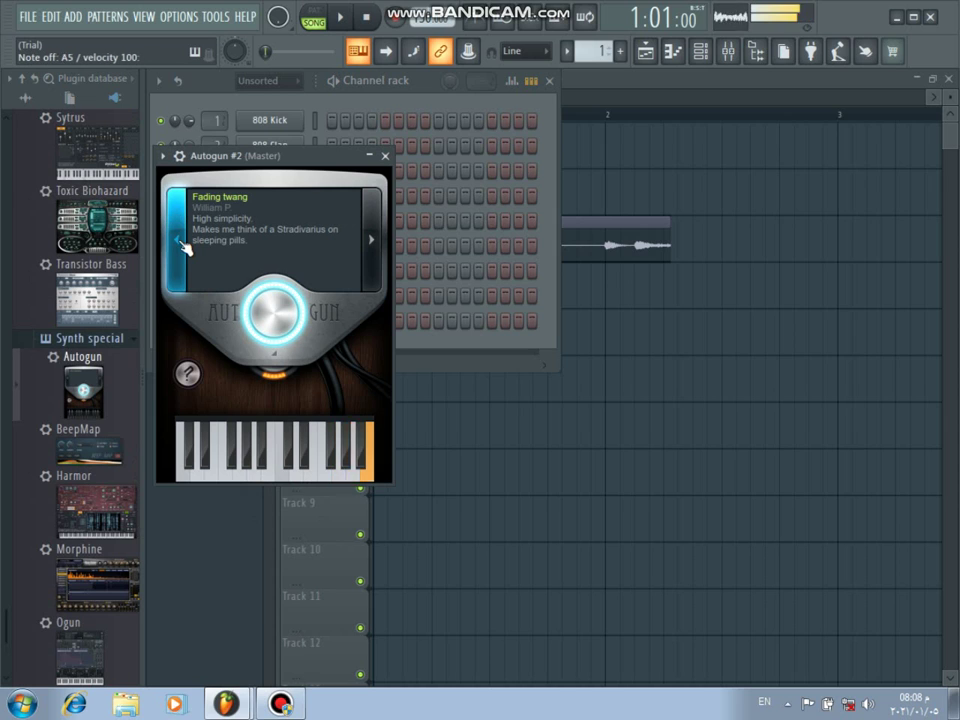
Step: Play the song briefly to hear it alongside the Fading twang preset, and pause it
left_click(340, 16)
left_click(691, 316)
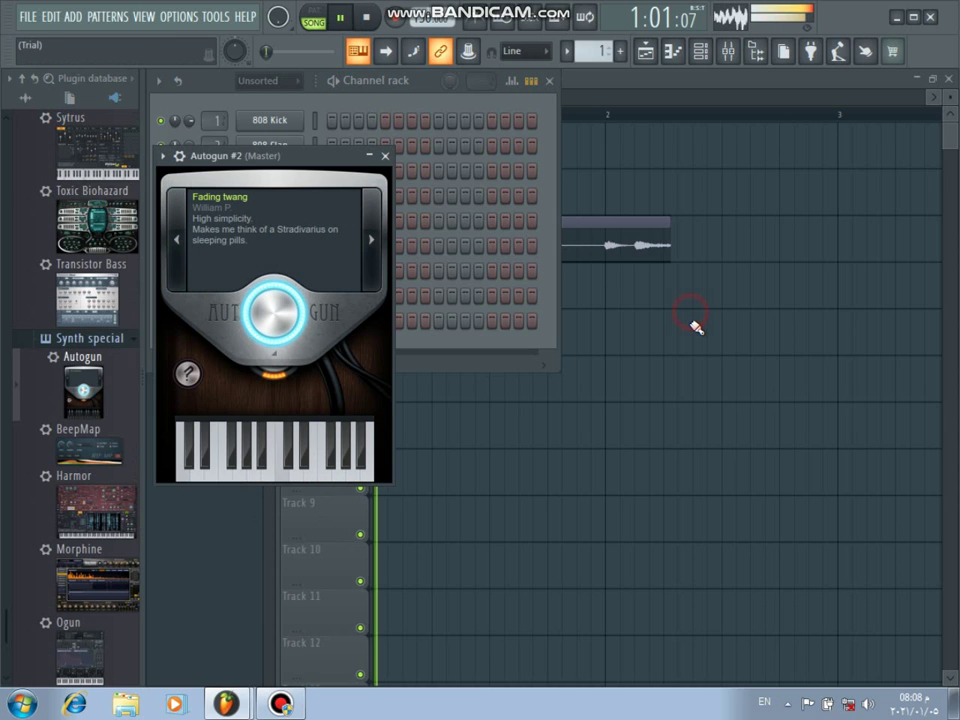
left_click(341, 17)
Step: Audition further Autogun #2 presets including GenuineBlow 2, Thick flute, GlossyWhizz and FlangedHonk, settle on Chime, and show the channel settings
left_click(177, 240)
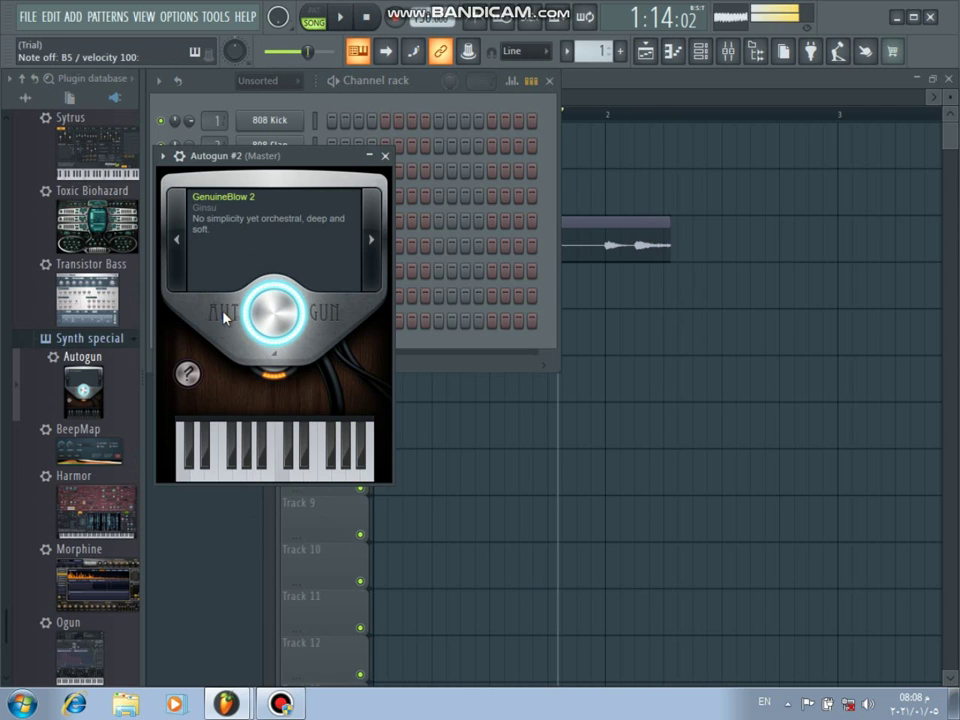
left_click(182, 257)
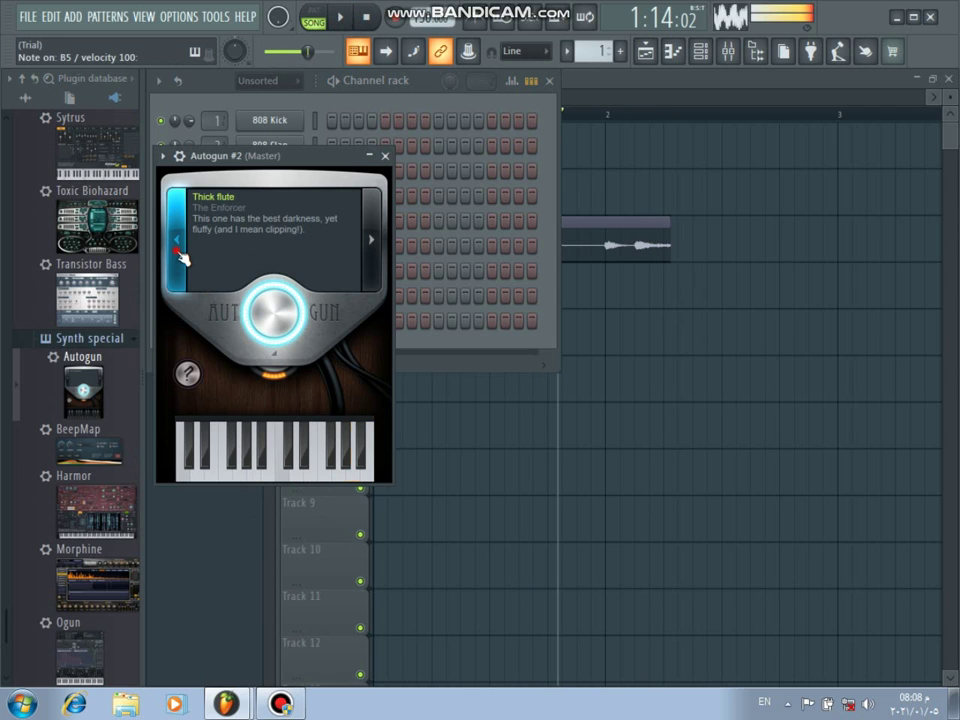
left_click(182, 257)
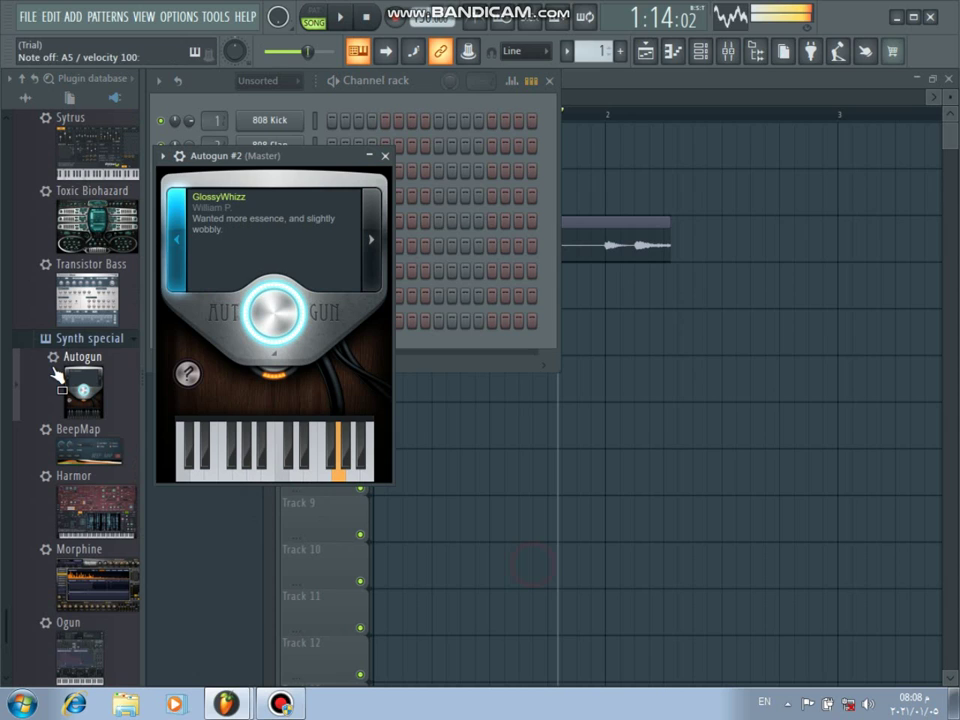
left_click(181, 252)
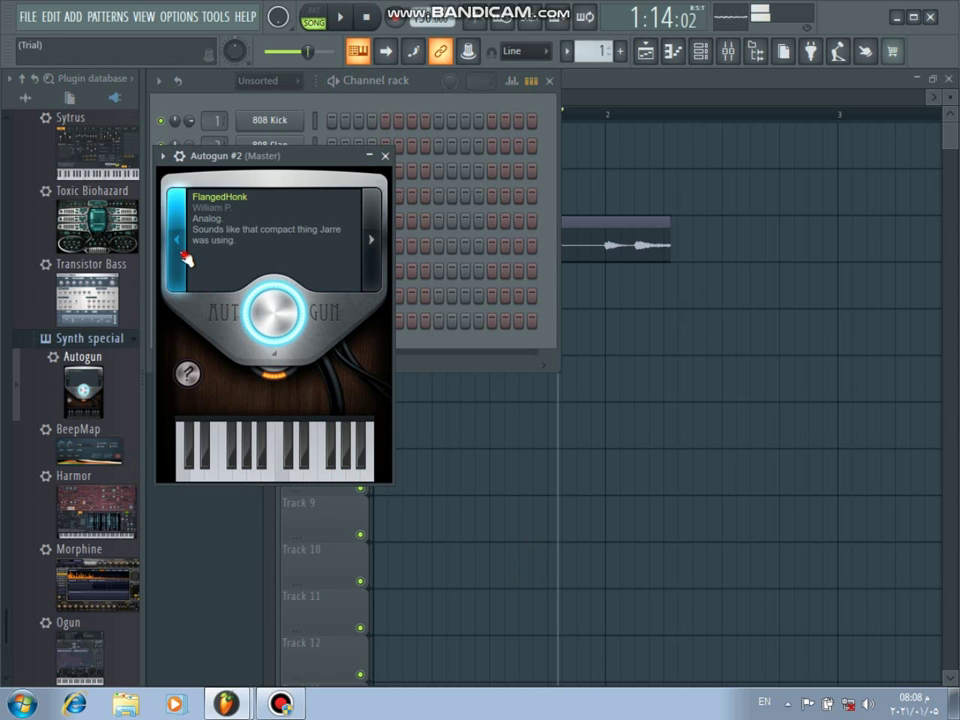
left_click(180, 255)
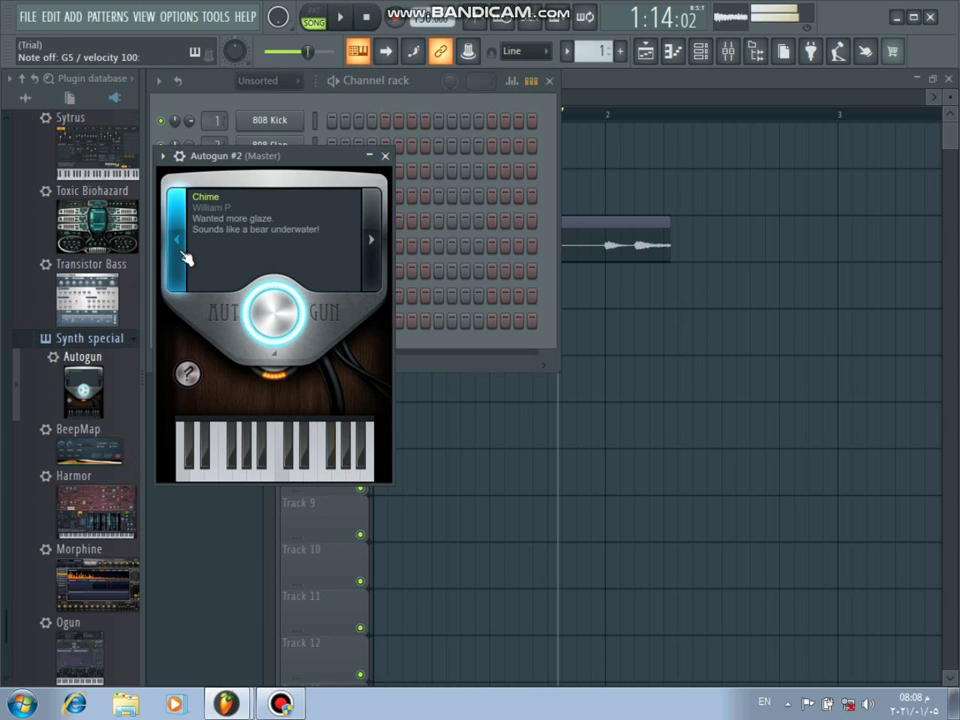
left_click(182, 157)
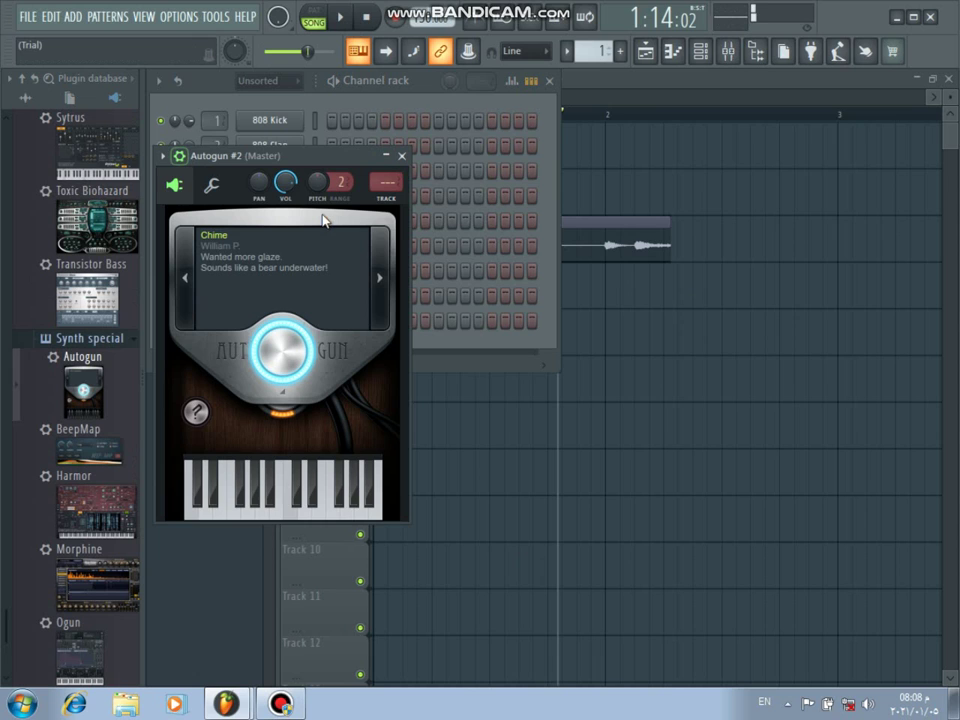
Step: Set the Autogun #2 arpeggiator chord to Major in the channel settings and return to the synth view
left_click(212, 186)
left_click(350, 380)
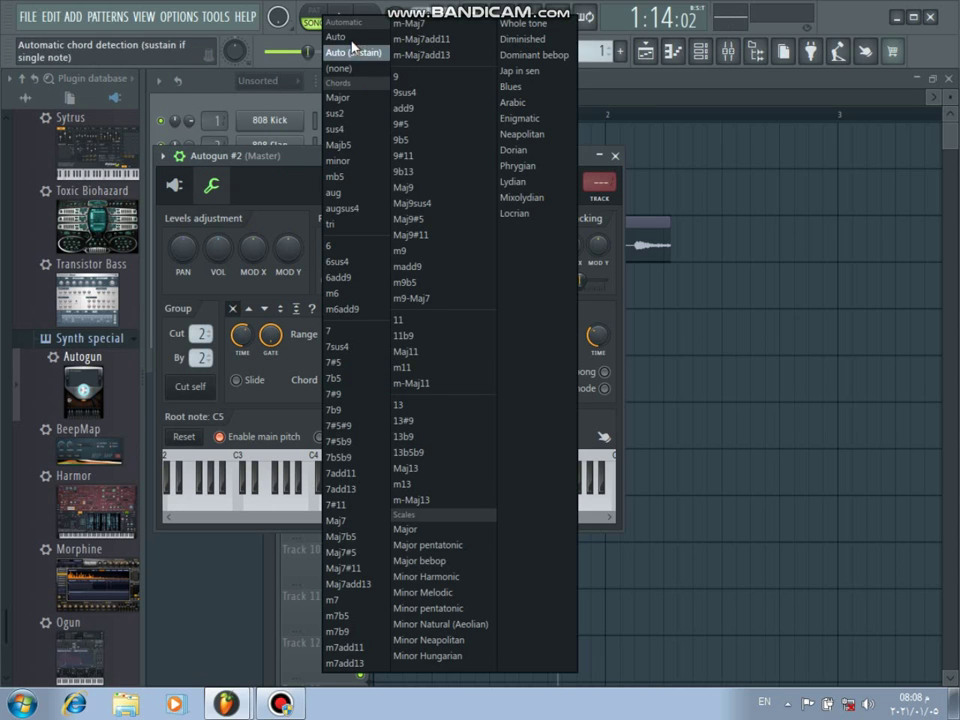
left_click(338, 97)
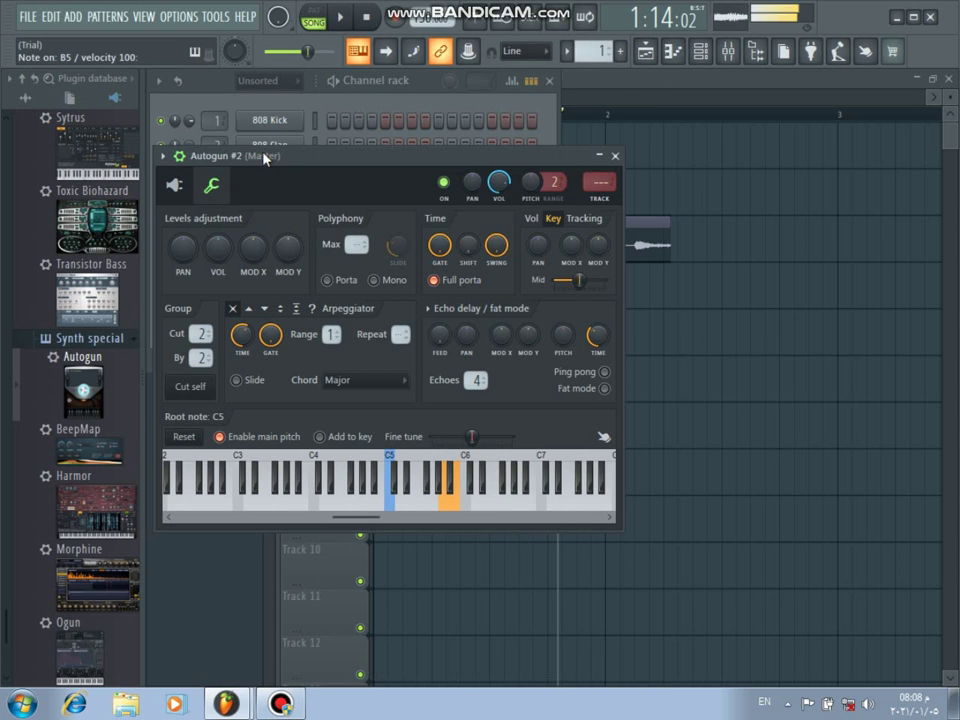
left_click(184, 187)
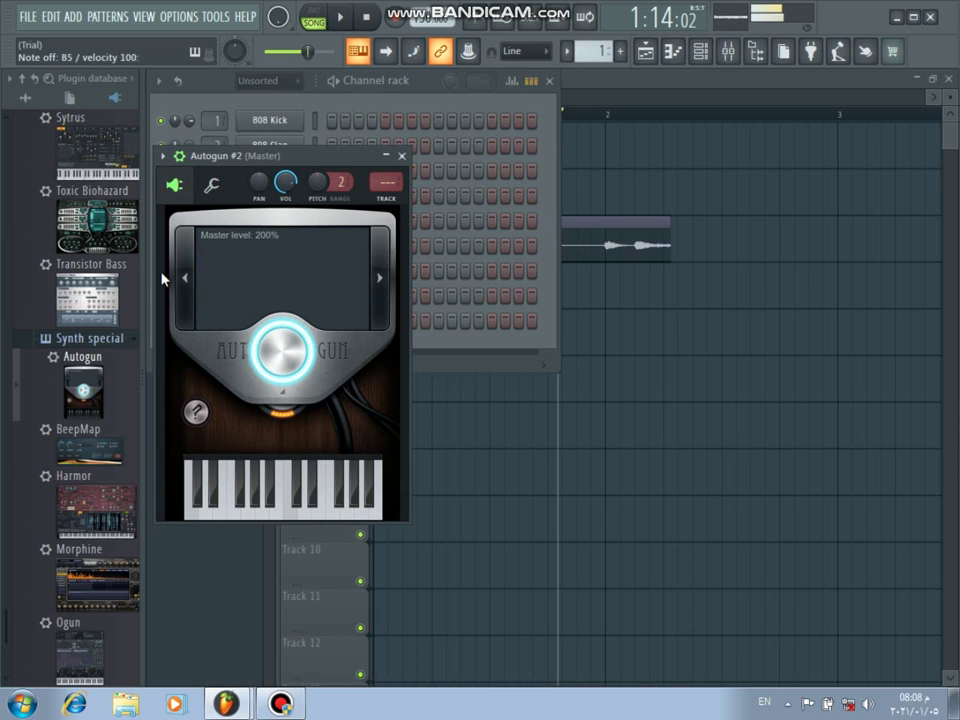
Step: Audition earlier Autogun #2 presets with a few notes, including Genuine thump, Groovy pad, PolishedZing 2, NoisyAir and Ambiance, ending on Whispery tone
left_click(185, 282)
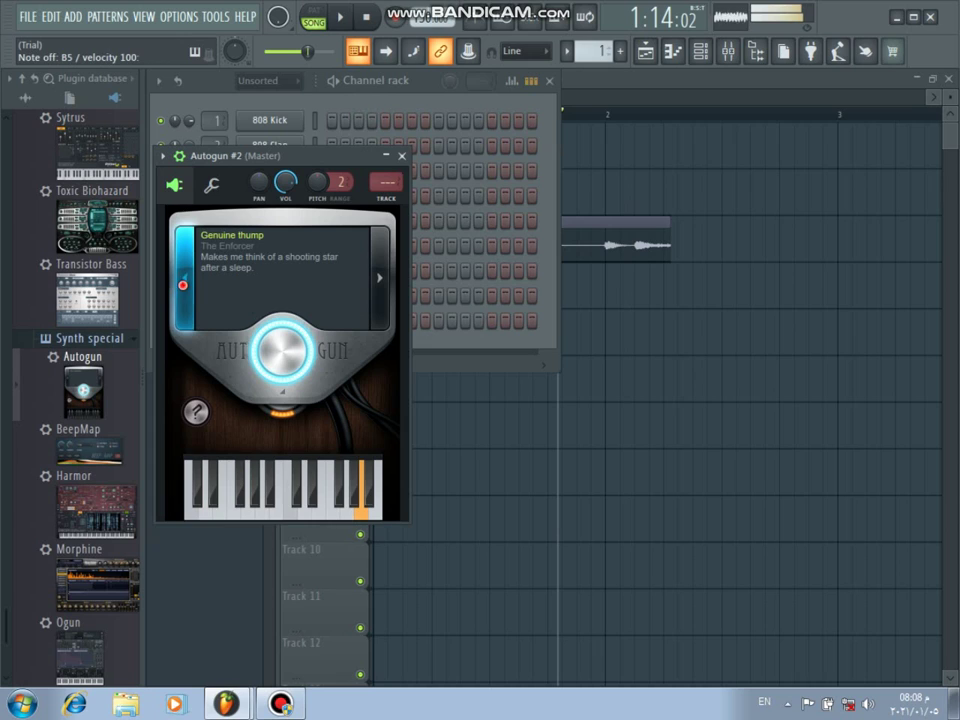
left_click(184, 282)
left_click(185, 288)
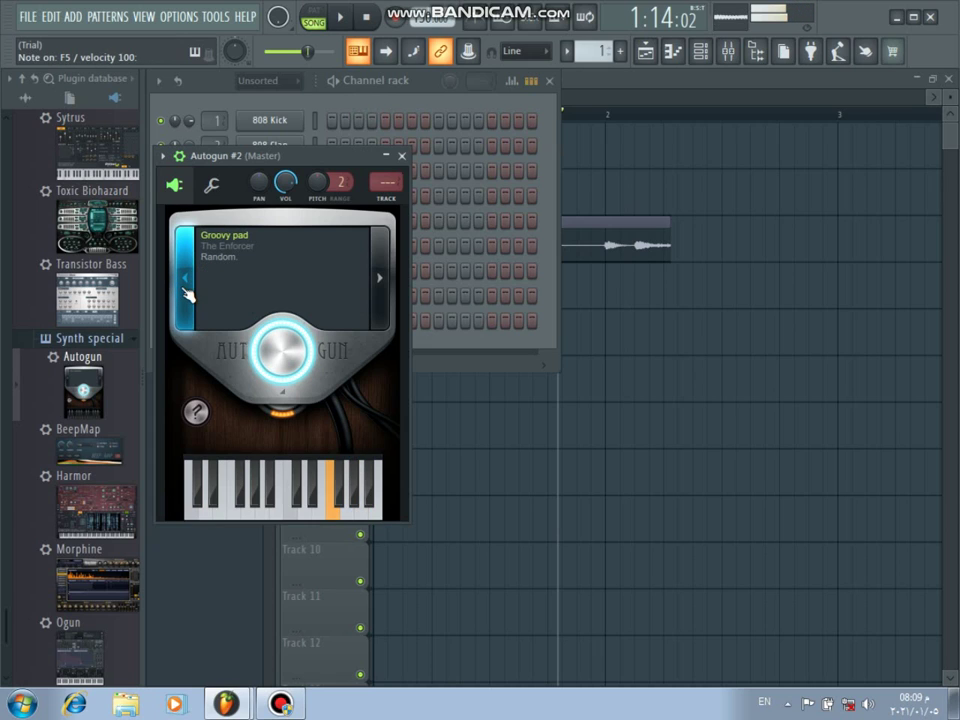
left_click(183, 287)
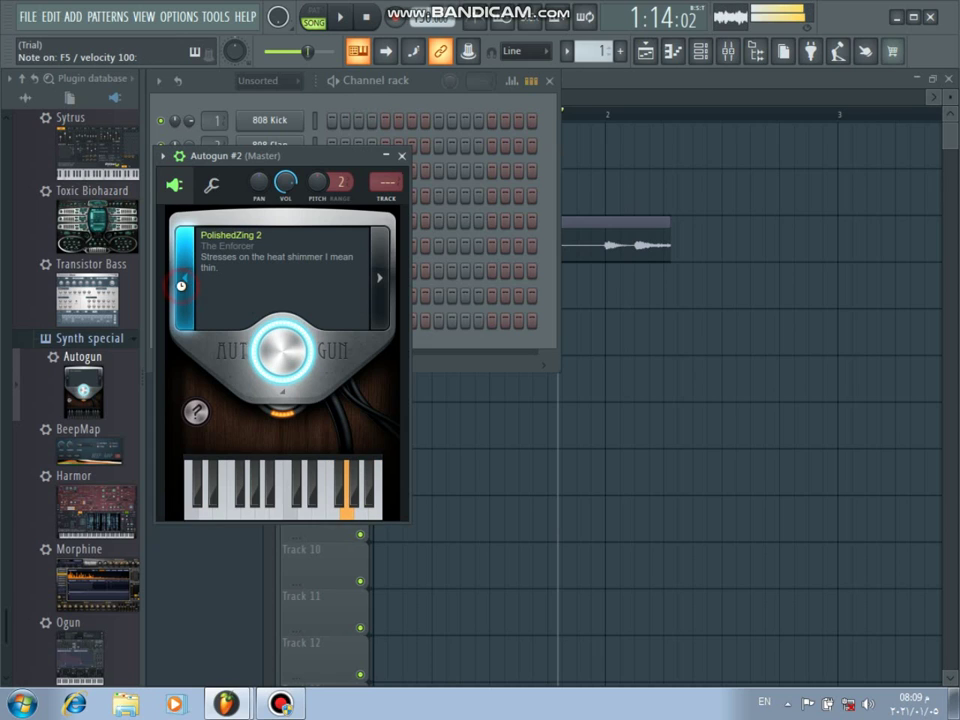
left_click(185, 289)
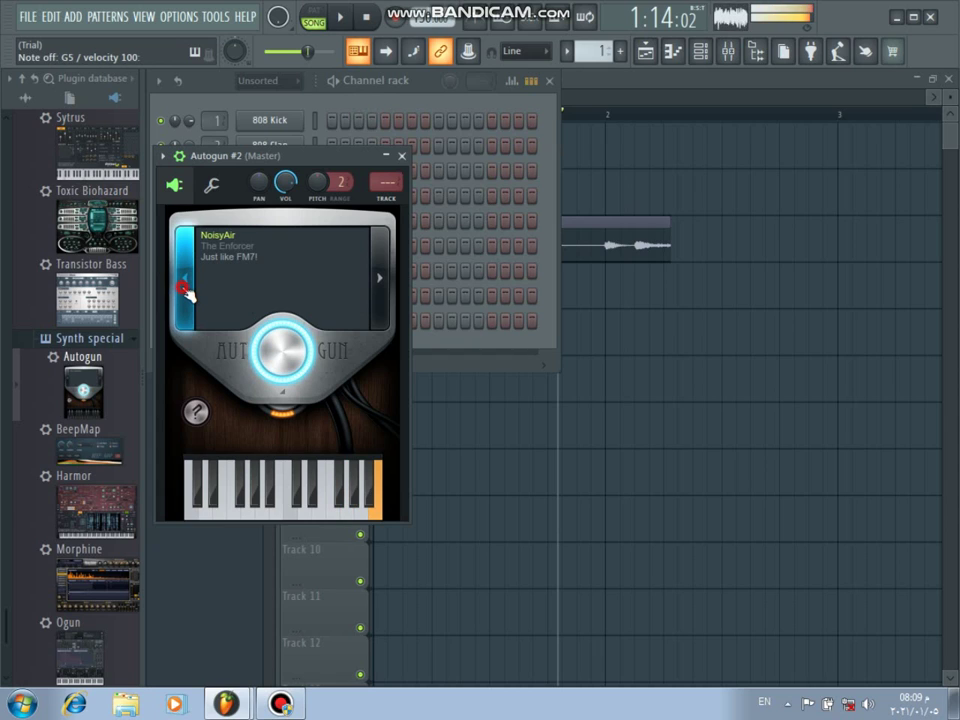
left_click(184, 289)
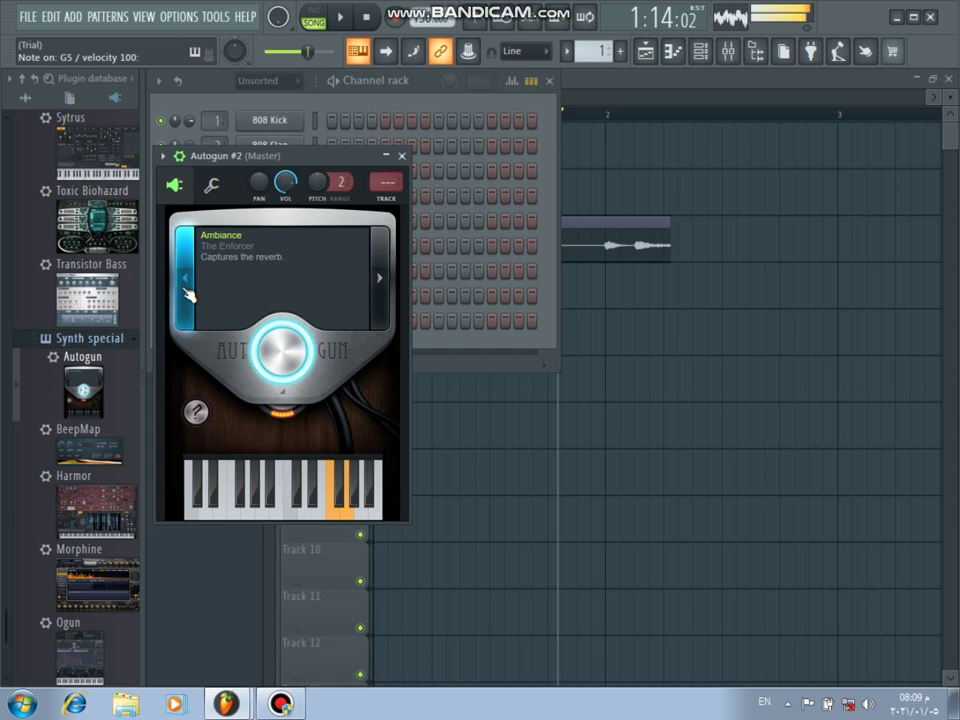
left_click(185, 289)
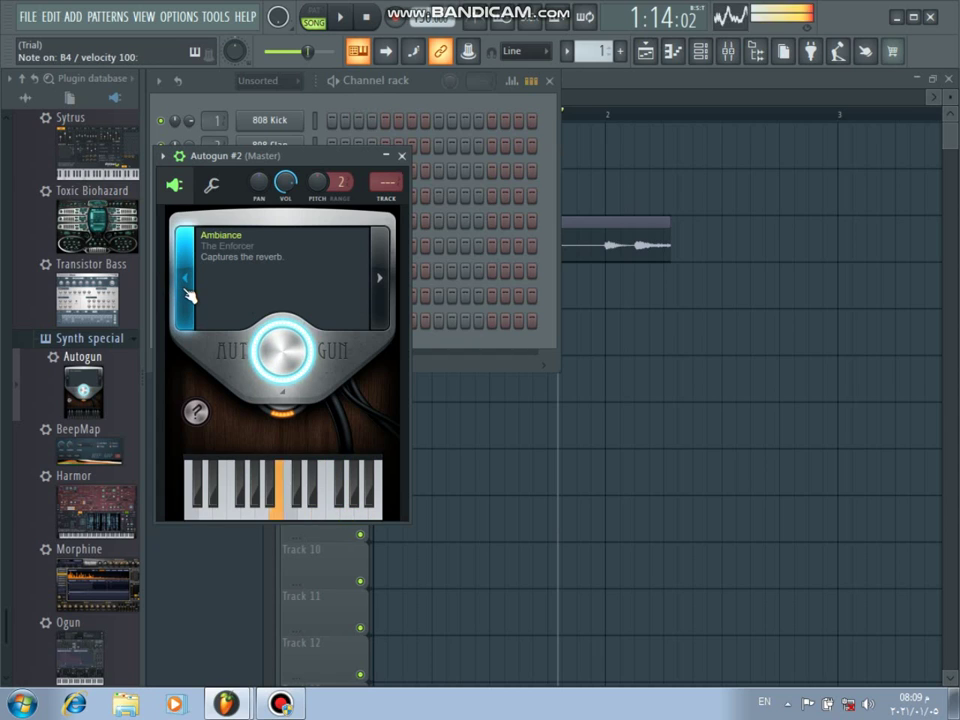
left_click(186, 290)
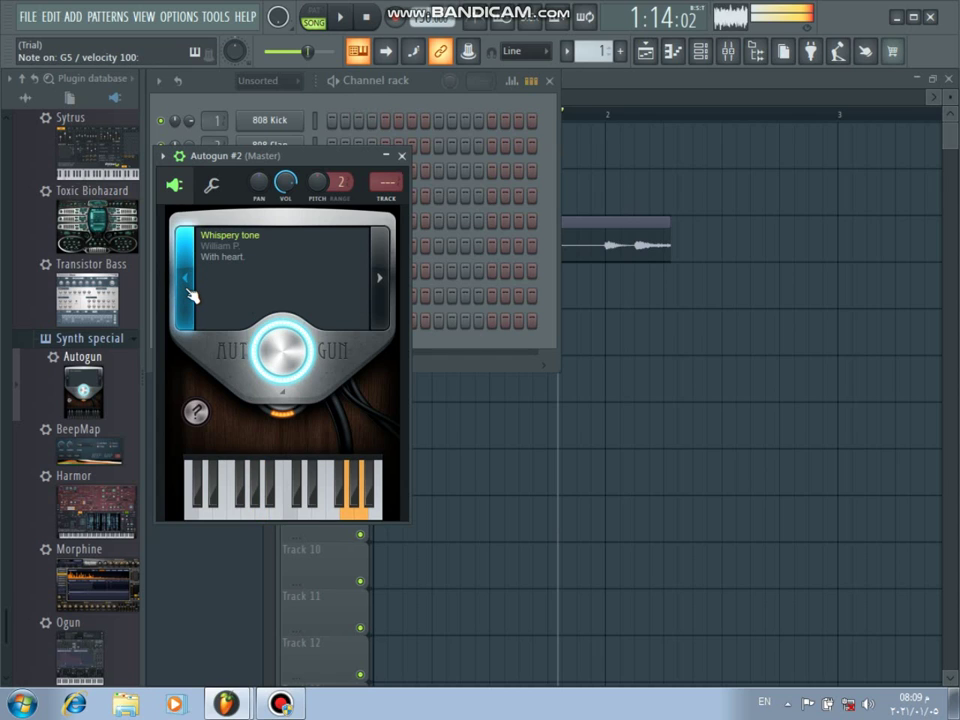
Step: Continue auditioning presets through Smeary force, SustainingSensation, Cold feel, Synthesizer and Zing, and try PolishedChime briefly alongside the song before halting playback
key("t")
left_click(186, 289)
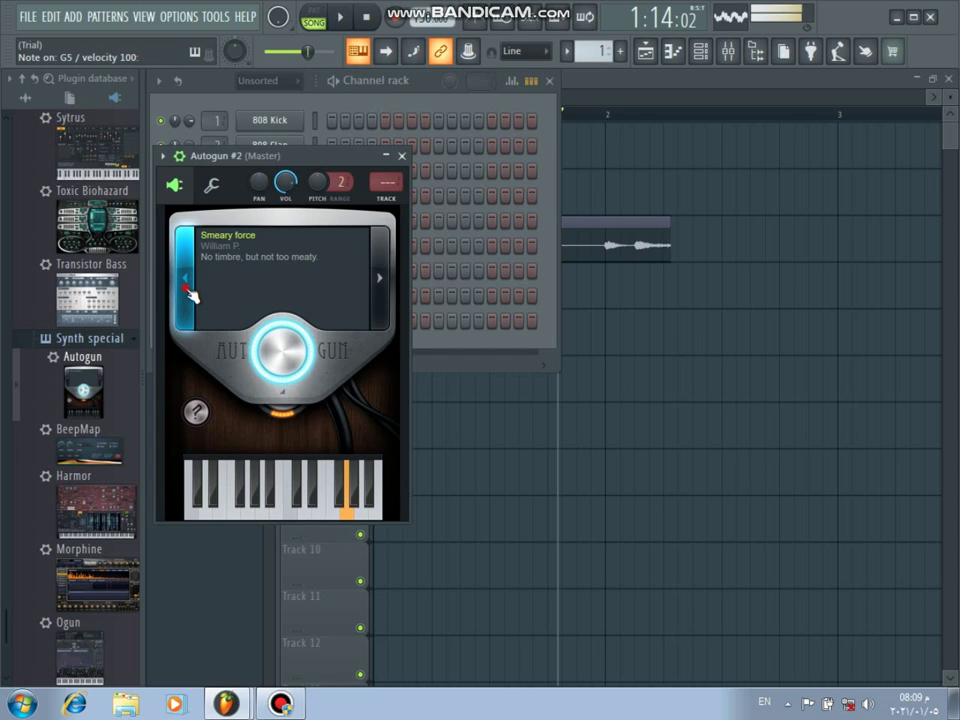
left_click(186, 290)
left_click(186, 290)
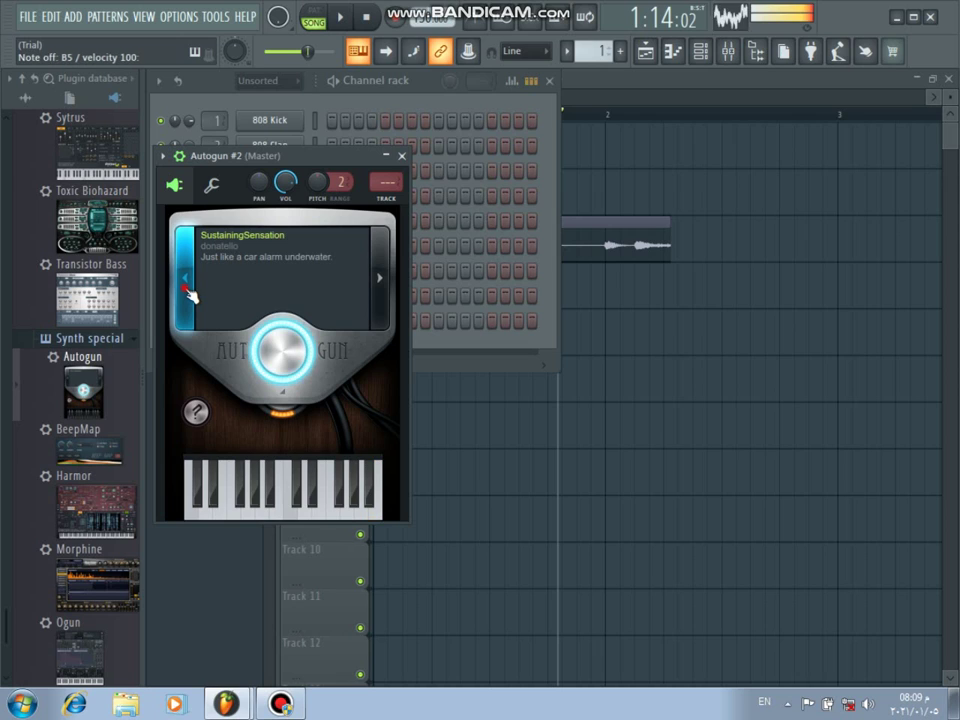
left_click(186, 290)
left_click(186, 290)
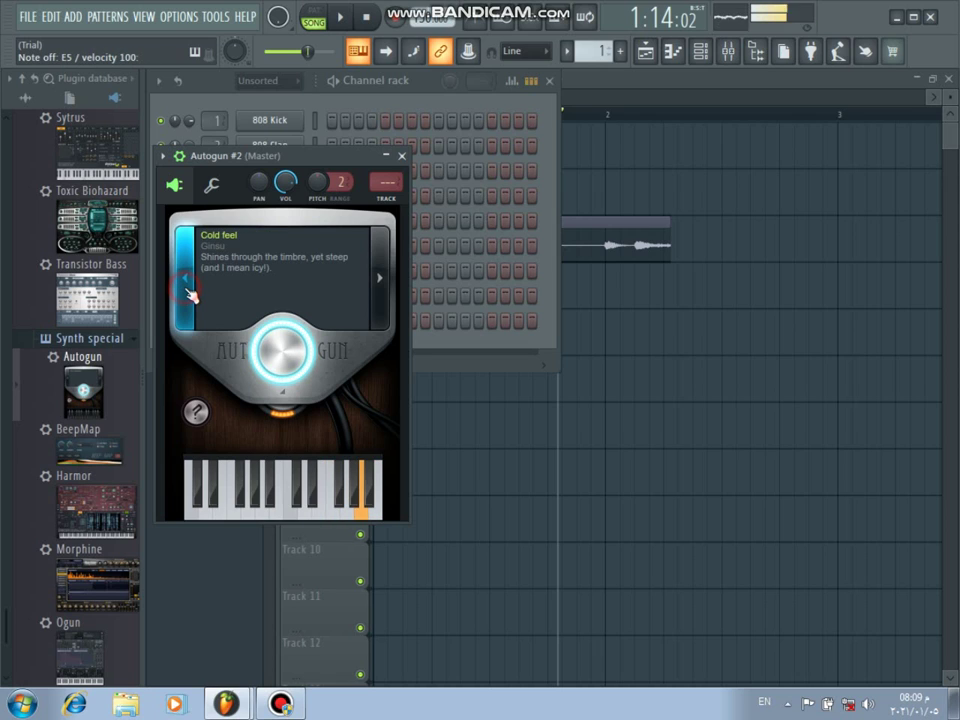
left_click(186, 290)
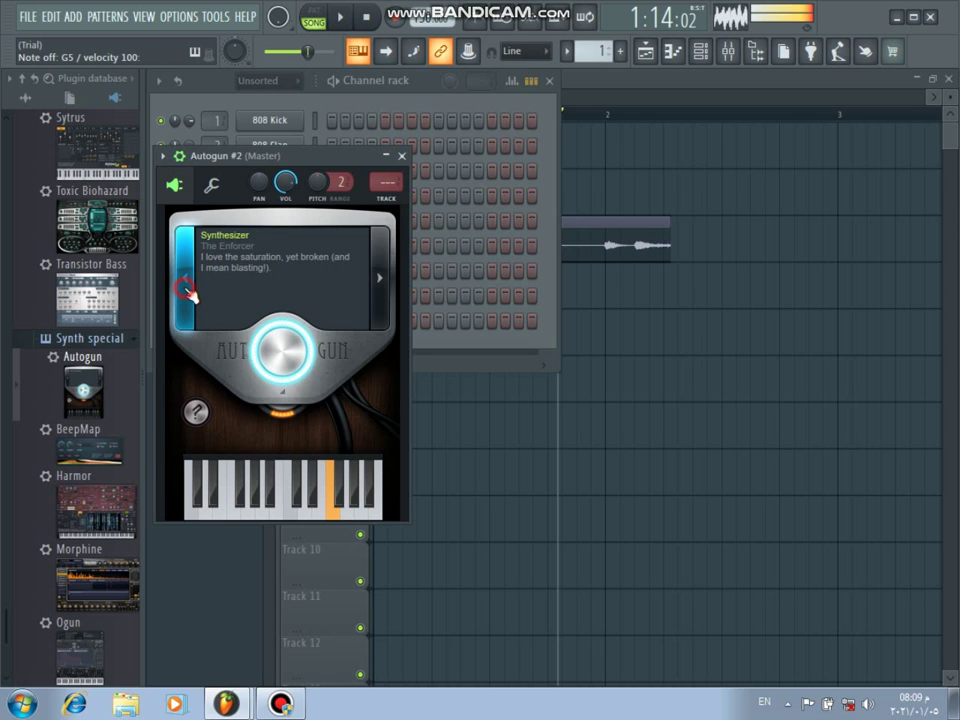
left_click(186, 290)
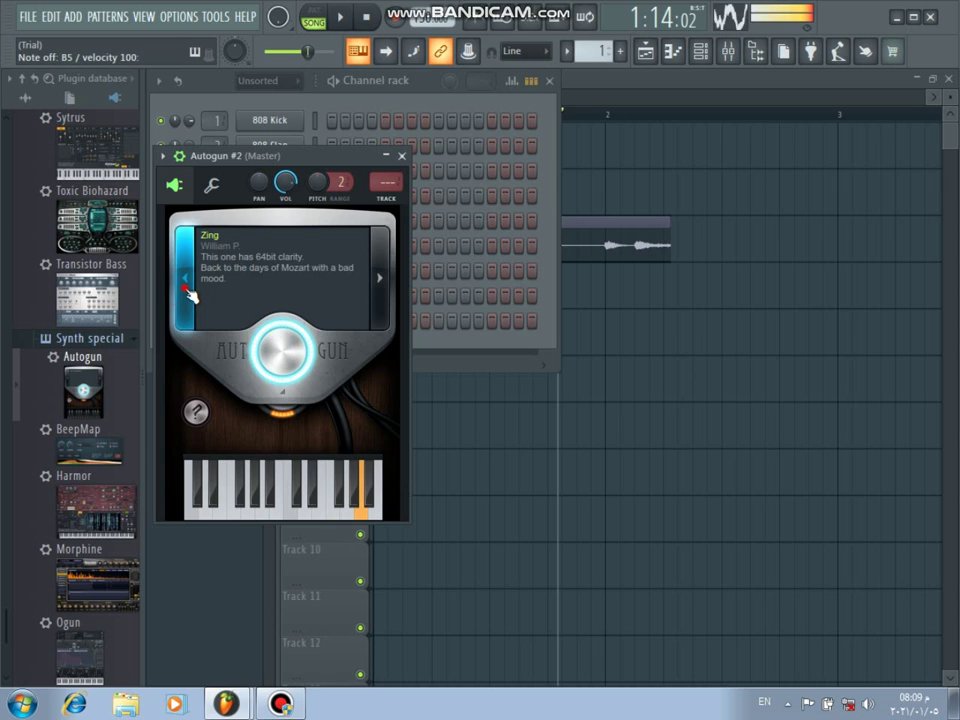
left_click(186, 290)
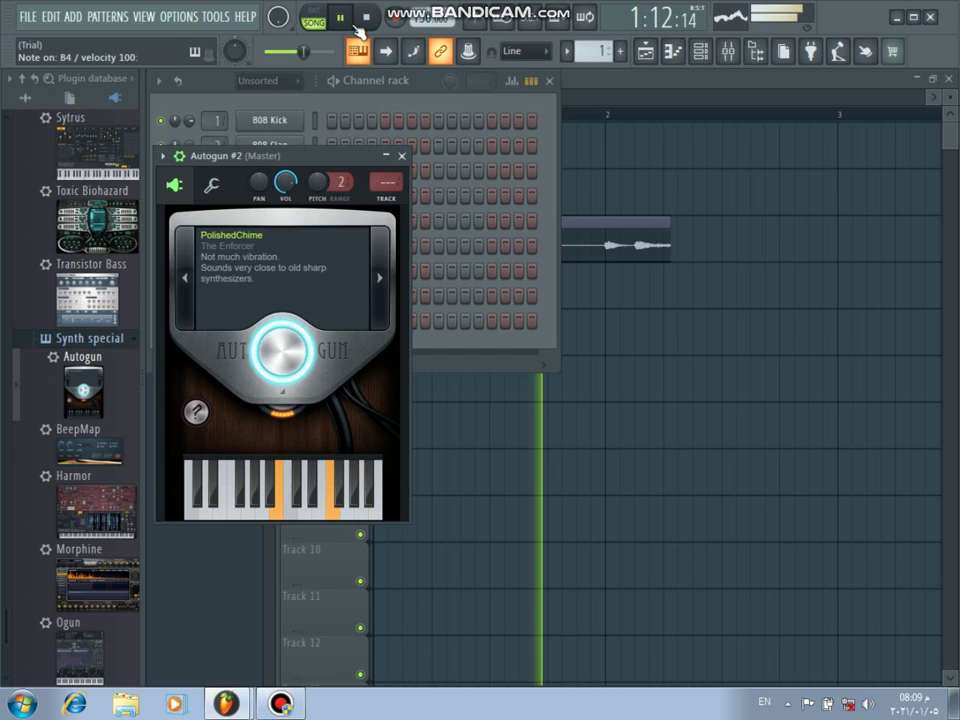
left_click(364, 18)
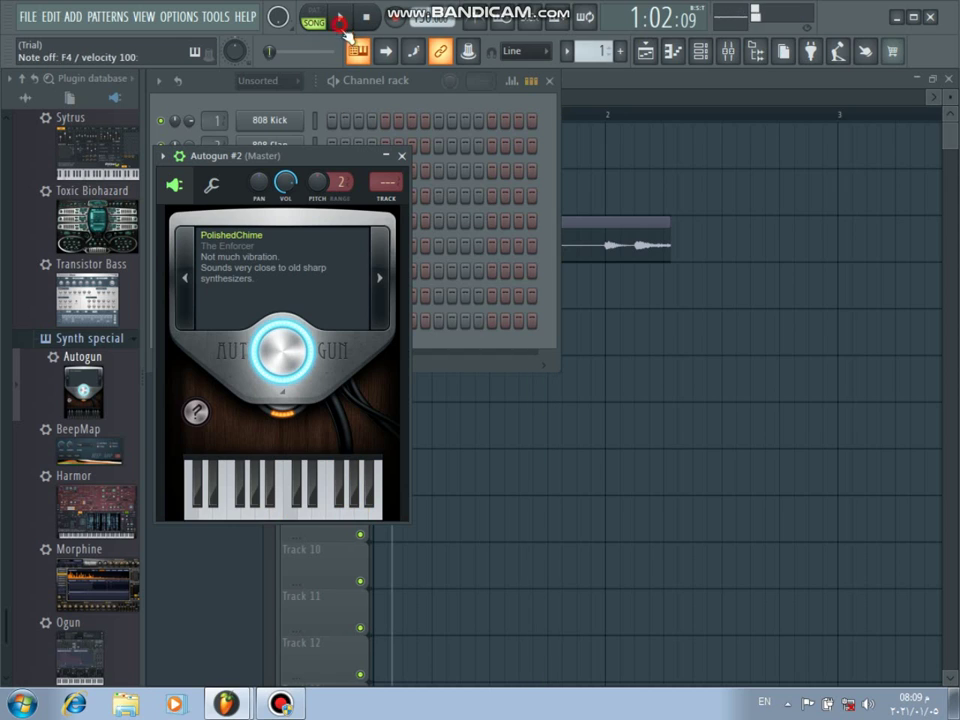
Step: Audition further Autogun #2 presets including Sensation, Rising chime, ShinyTwang, Buzz and Washed out crack, and settle on Vibe
left_click(178, 275)
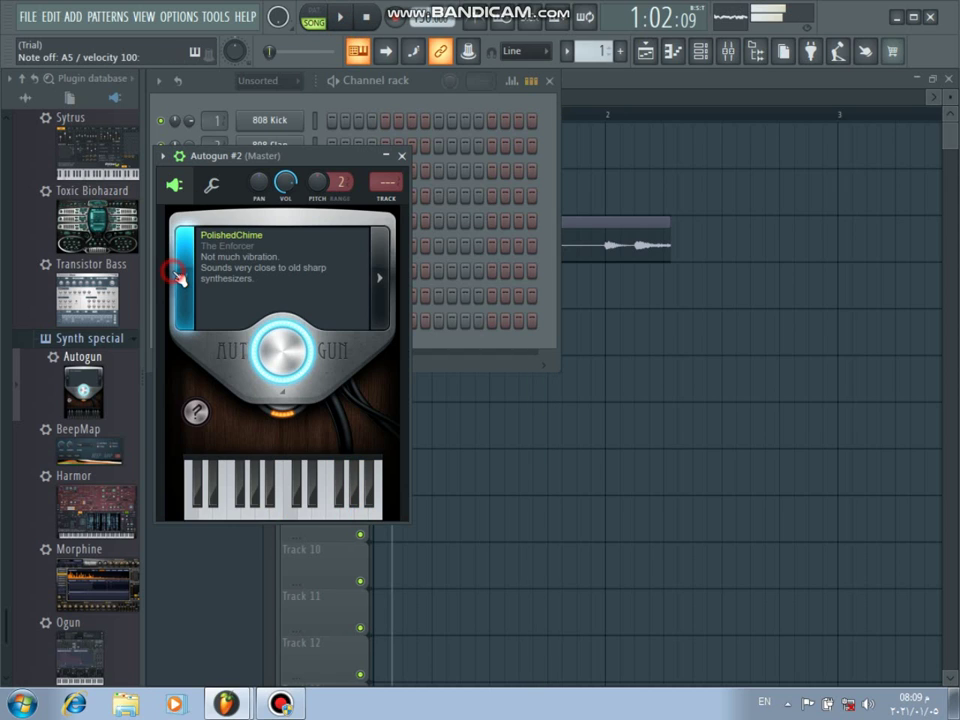
left_click(180, 274)
left_click(195, 262)
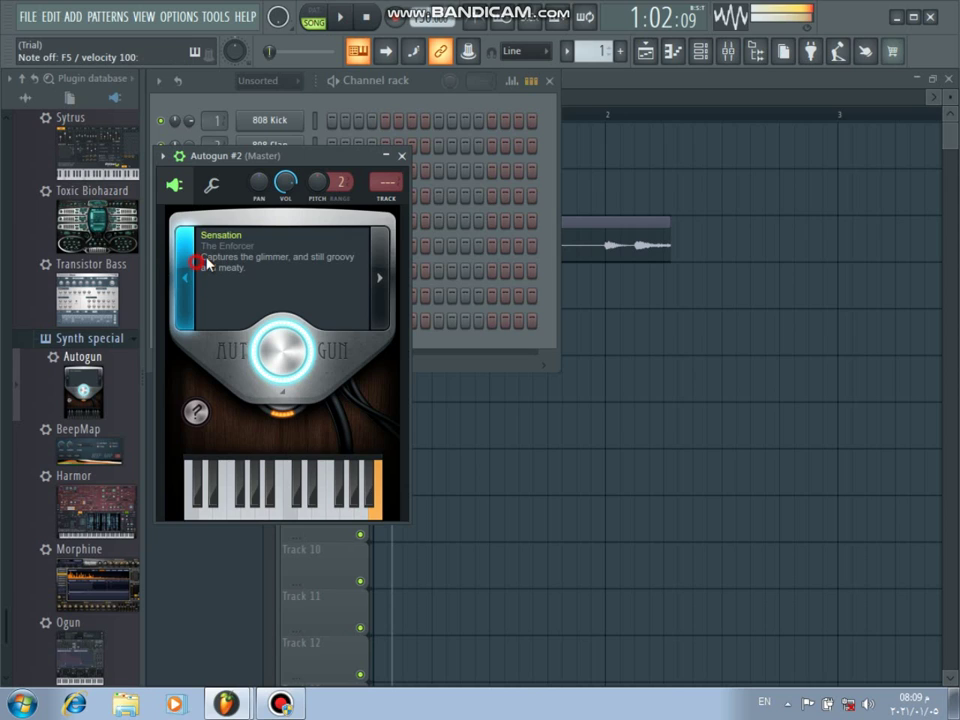
left_click(185, 277)
left_click(185, 277)
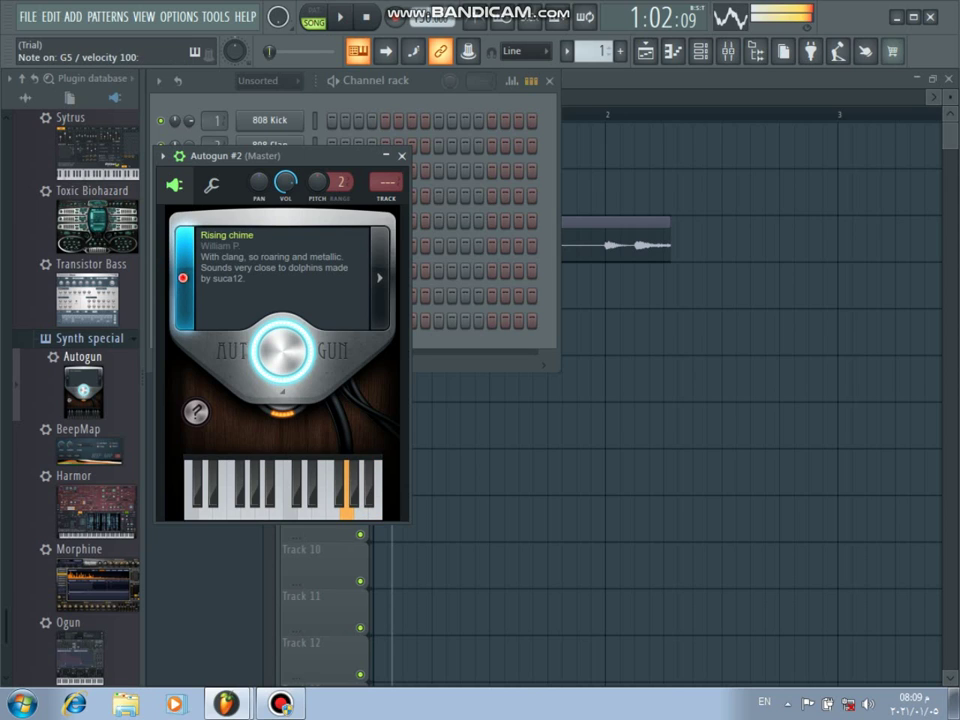
left_click(185, 278)
left_click(182, 285)
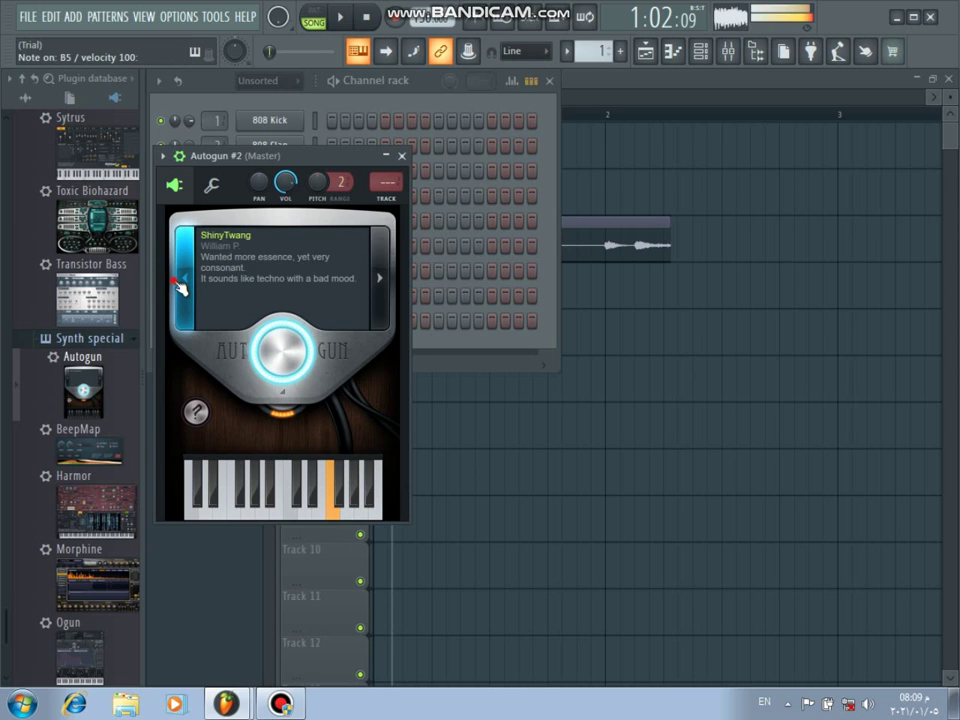
left_click(181, 287)
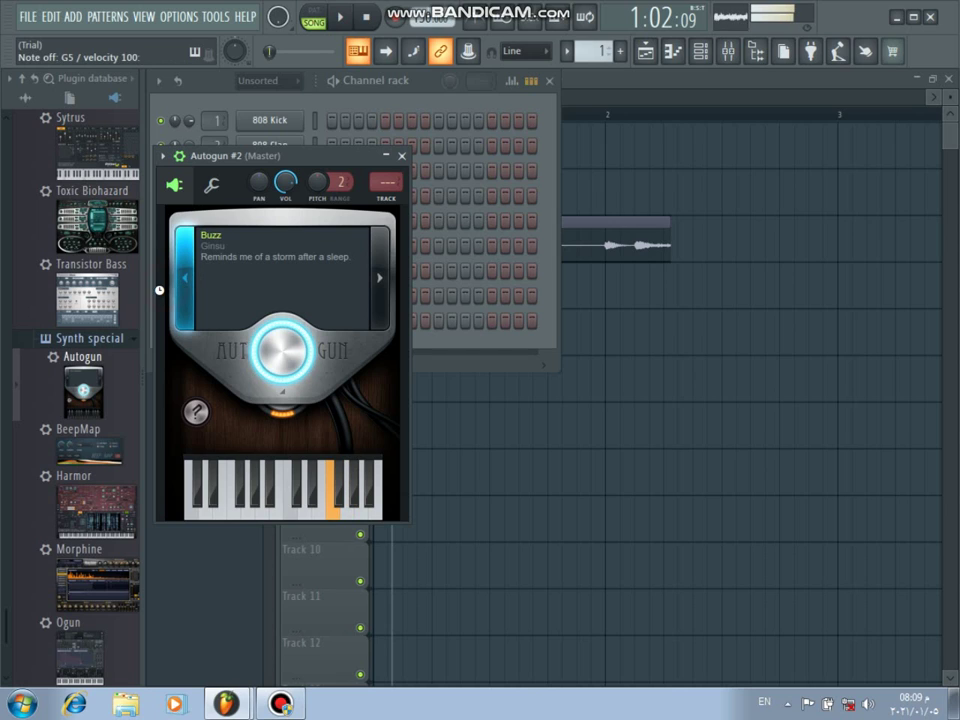
left_click(181, 298)
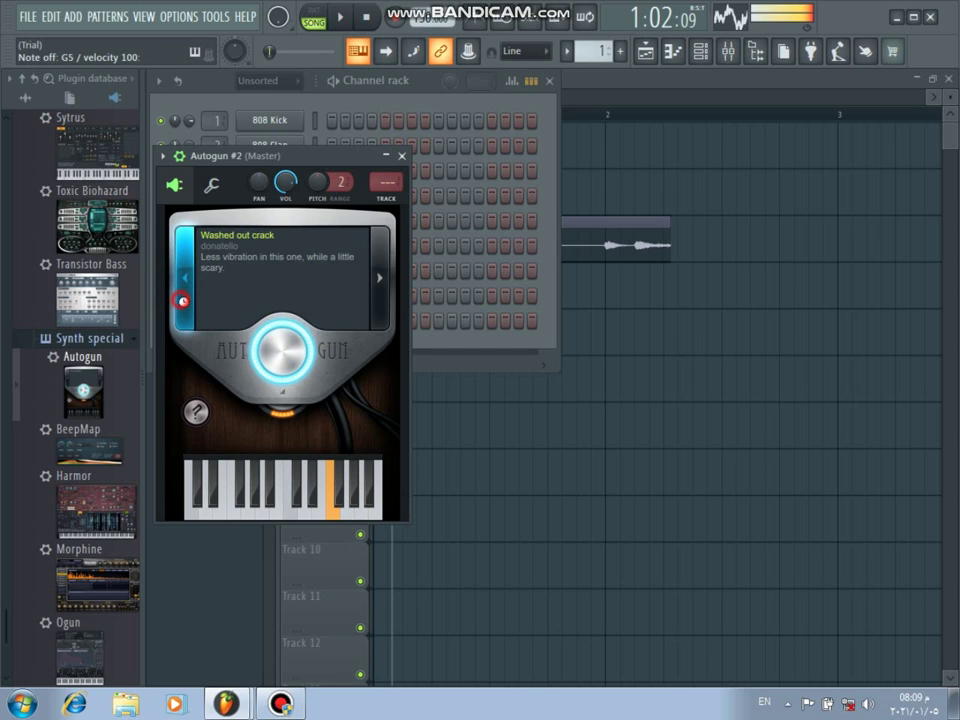
left_click(182, 300)
left_click(188, 308)
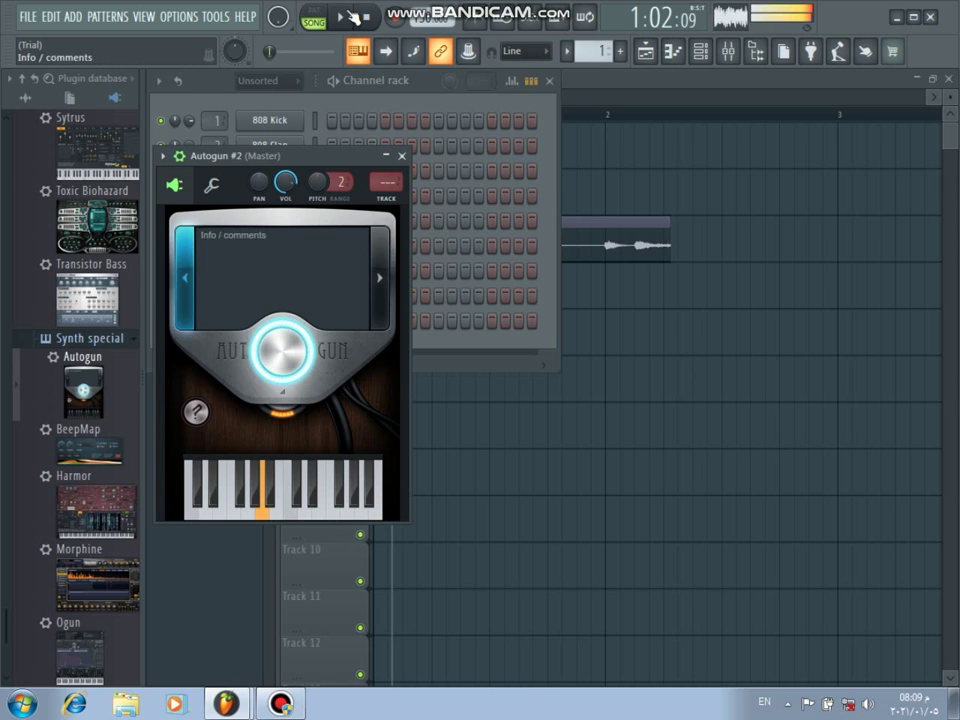
Step: Play the song alongside the Vibe preset and lower the Autogun #2 channel volume to 33%
key("space")
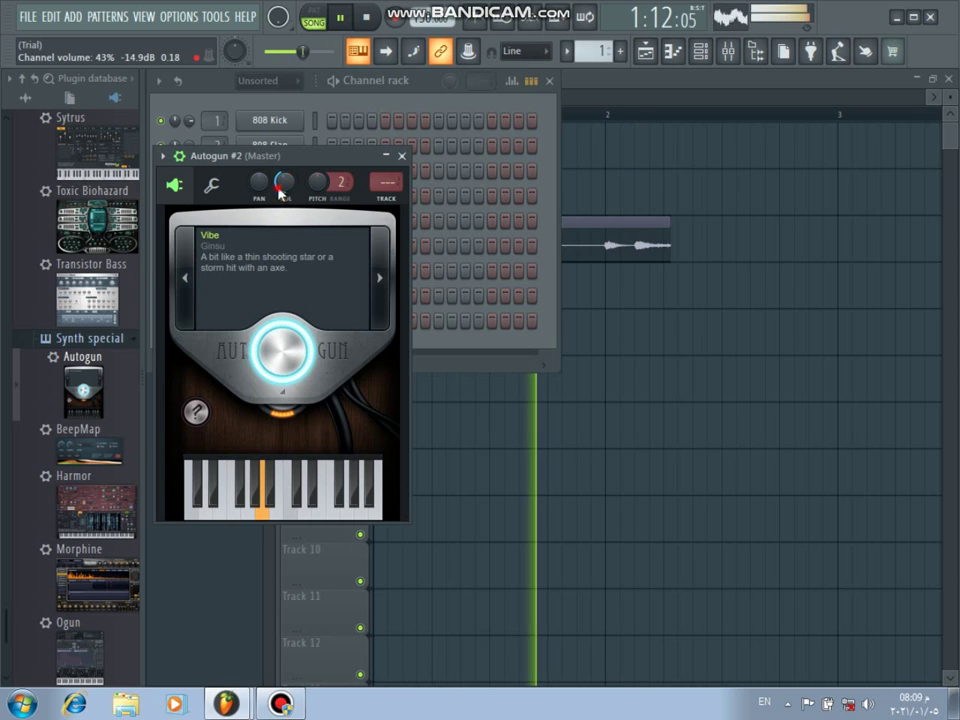
left_click(284, 192)
left_click_drag(284, 196, 287, 198)
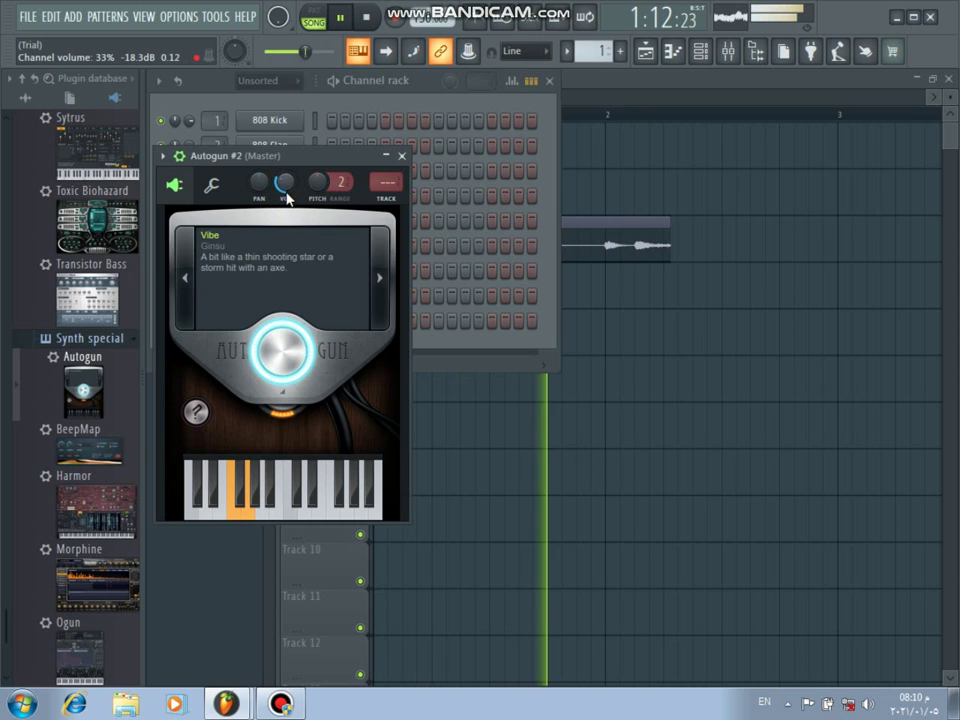
Step: Switch Autogun #2 to the Glassy whistle preset, try it with a few notes, and stop the song
left_click(182, 277)
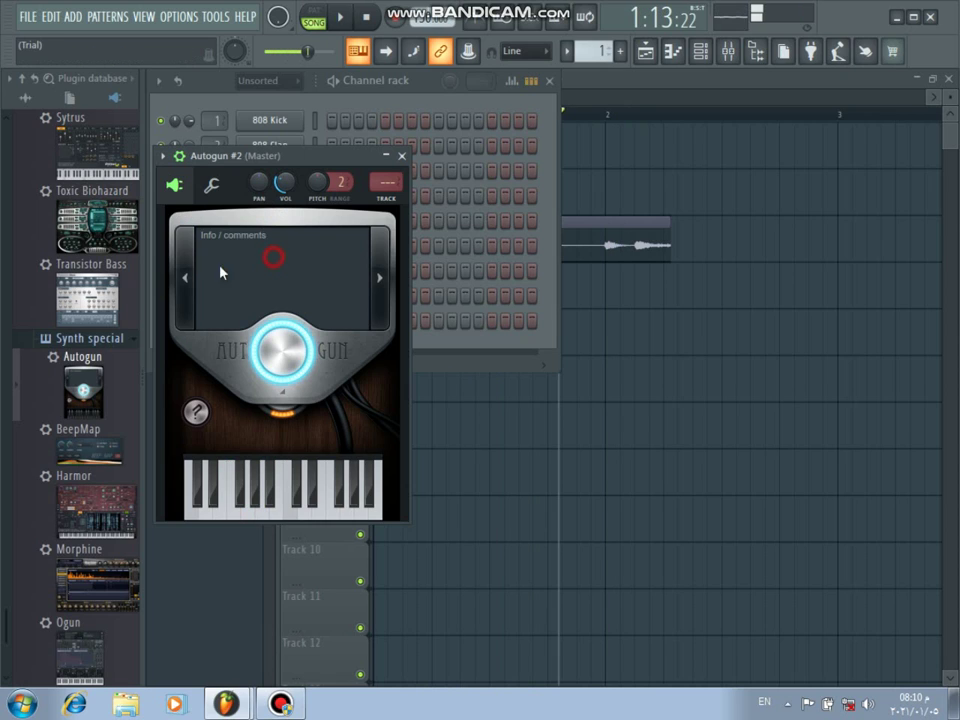
left_click(178, 253)
left_click(177, 254)
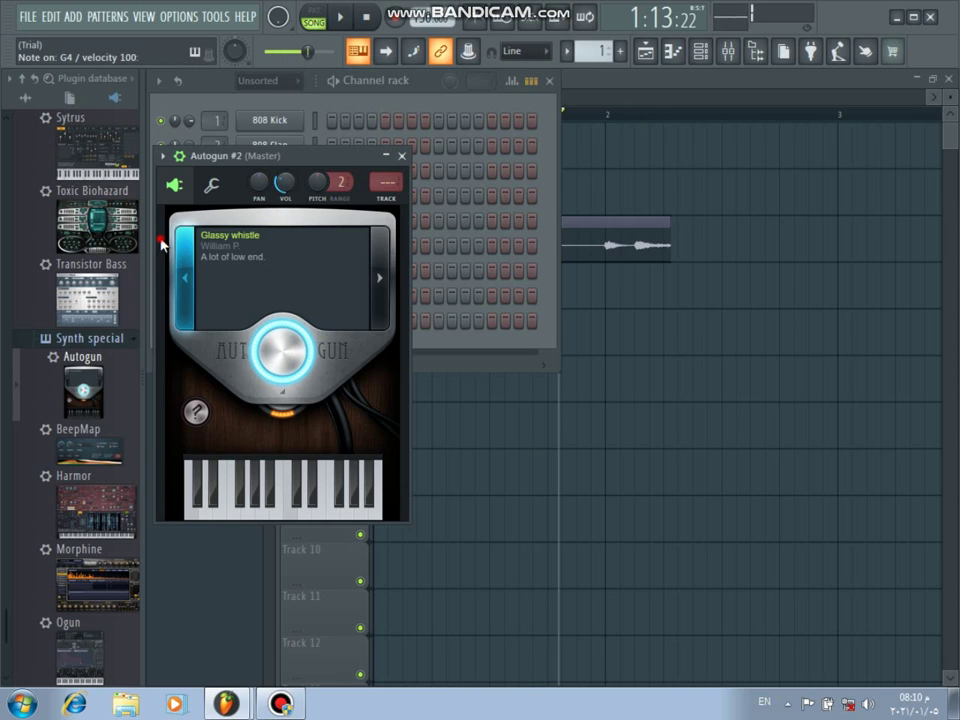
key("v")
key("n")
key("v")
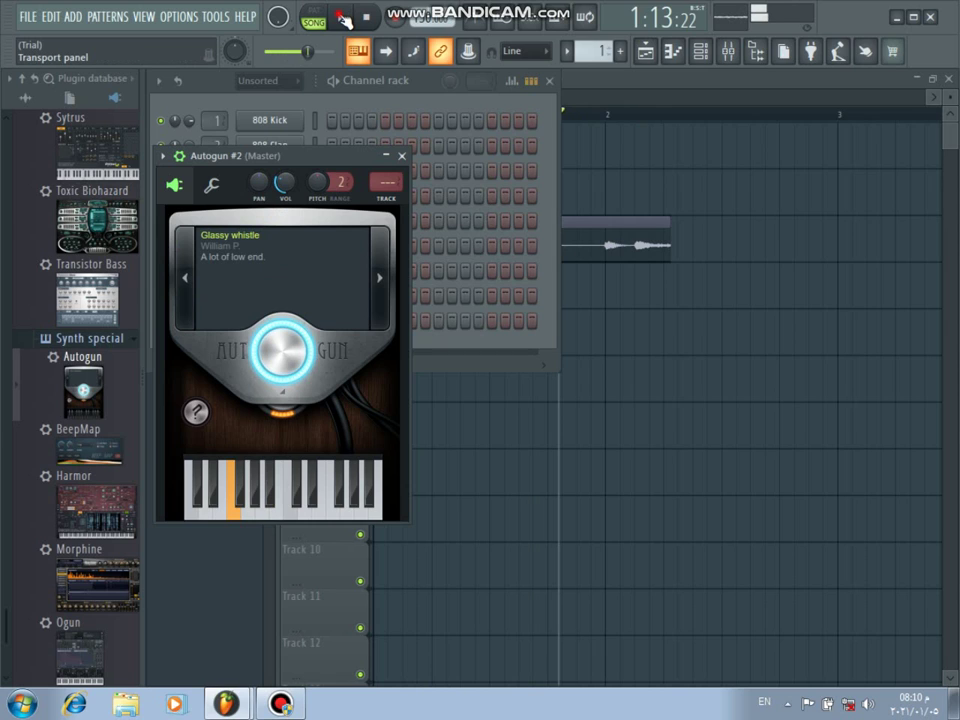
left_click(367, 18)
Step: Switch Autogun #2 to the Twang preset and try it with a few notes
left_click(182, 263)
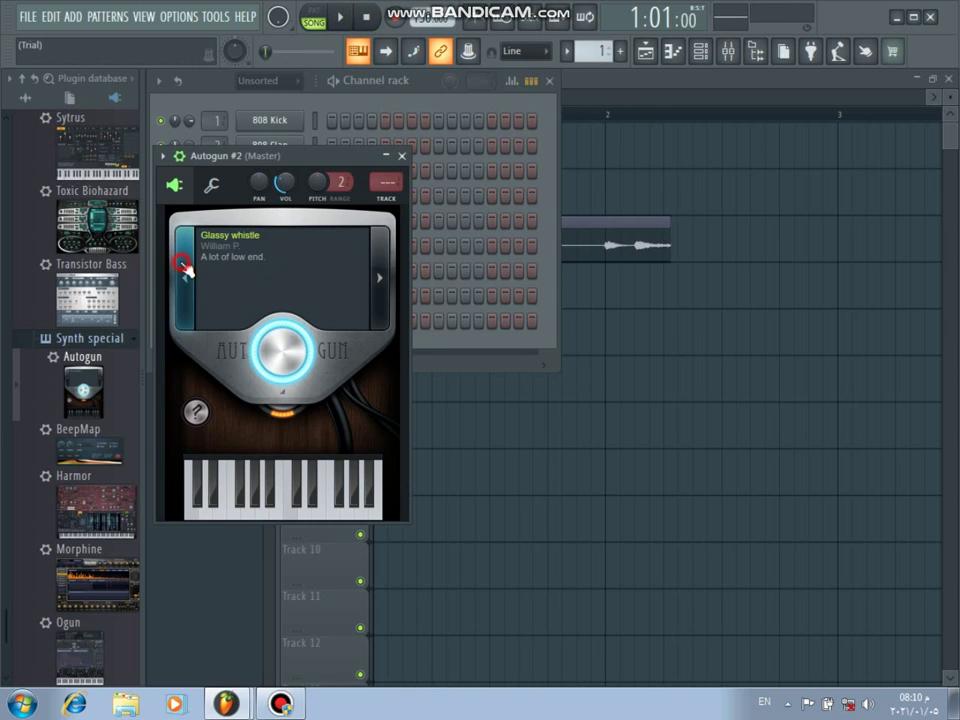
left_click(183, 266)
key("h")
key("g")
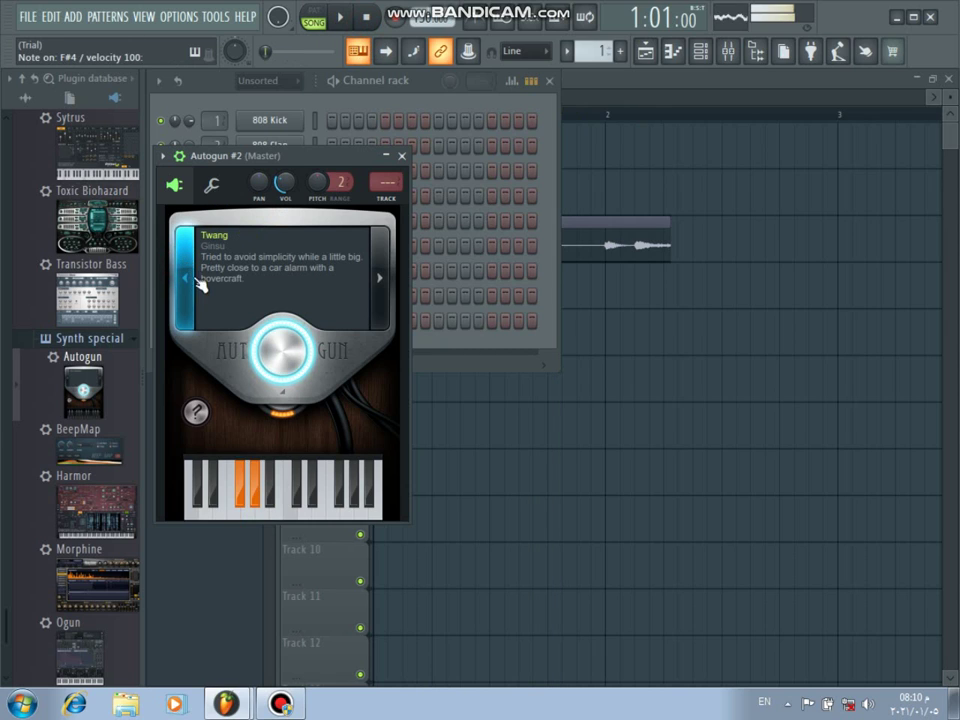
key("h")
key("g")
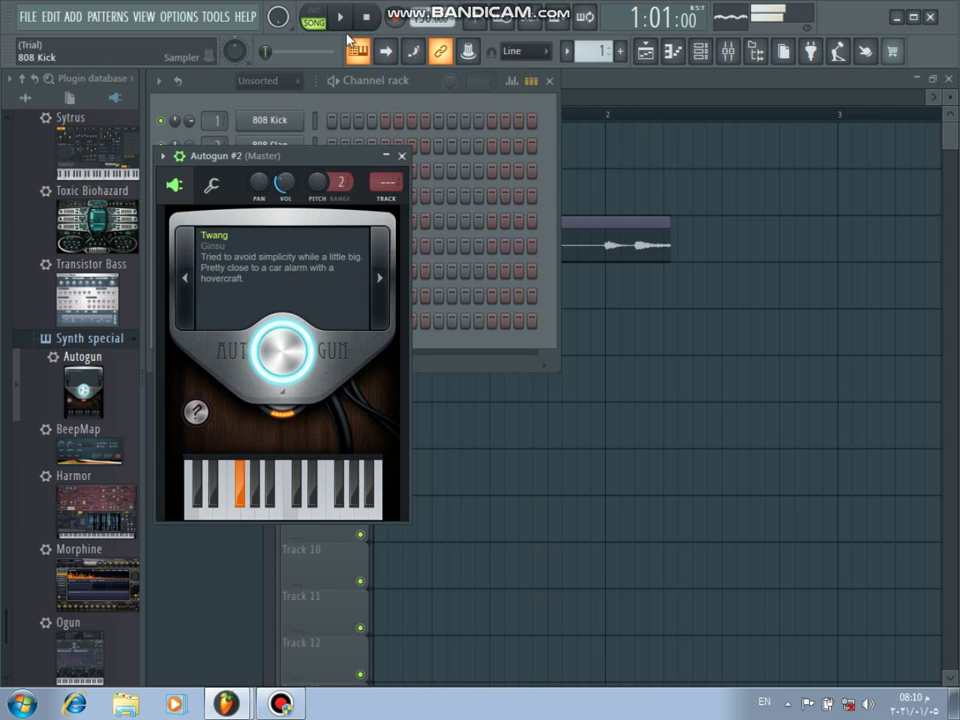
Step: Step back to the WobblyBeep preset, try it with a few notes, and continue to the preset before it
left_click(186, 284)
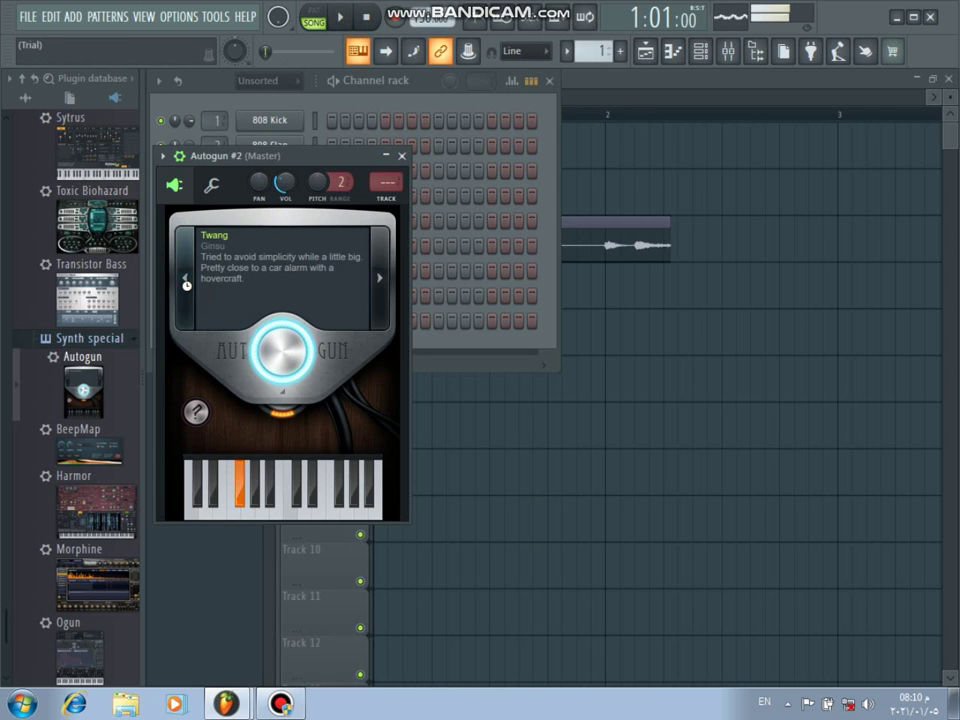
left_click(186, 284)
left_click(187, 285)
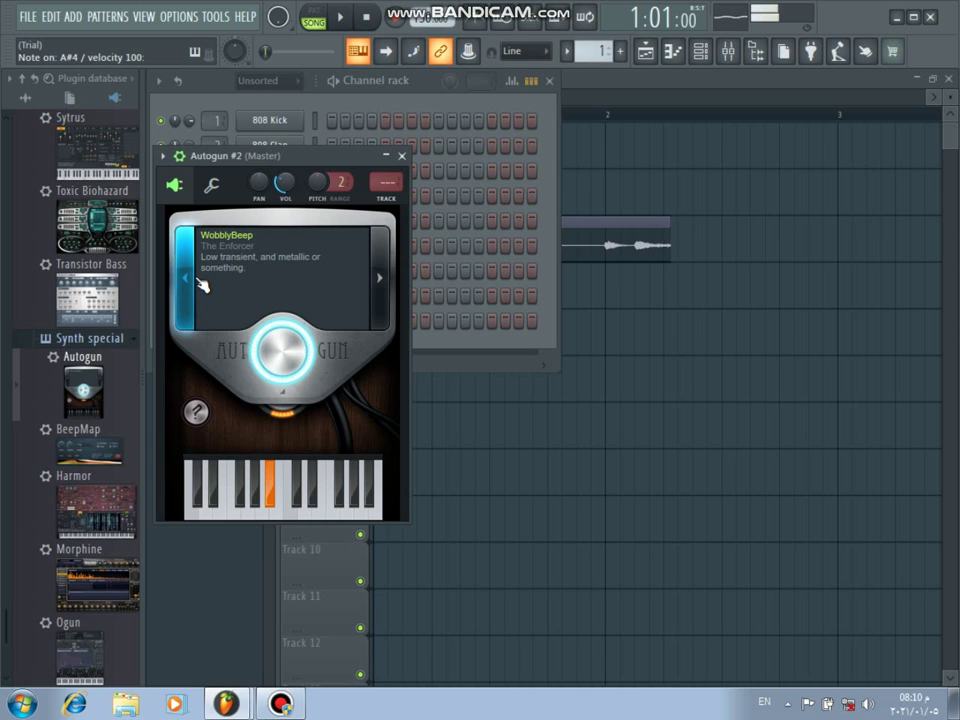
key("h")
key("h")
left_click(197, 280)
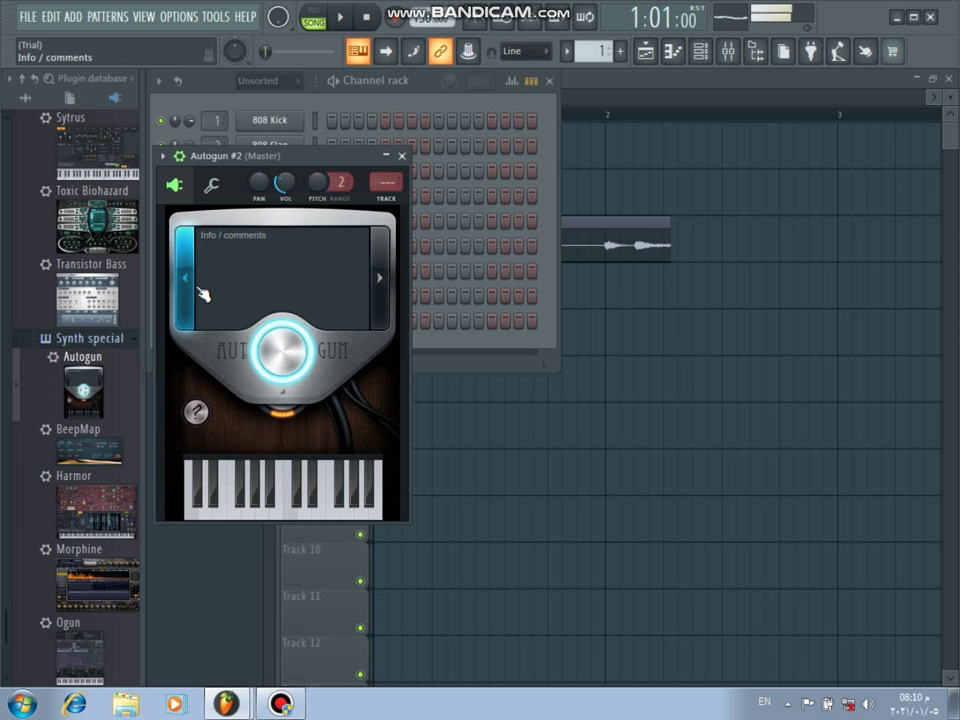
Step: Step Autogun #2 back through the Electro sensation and Splash presets to Ping 3, trying each with a few notes
left_click(190, 289)
left_click(190, 289)
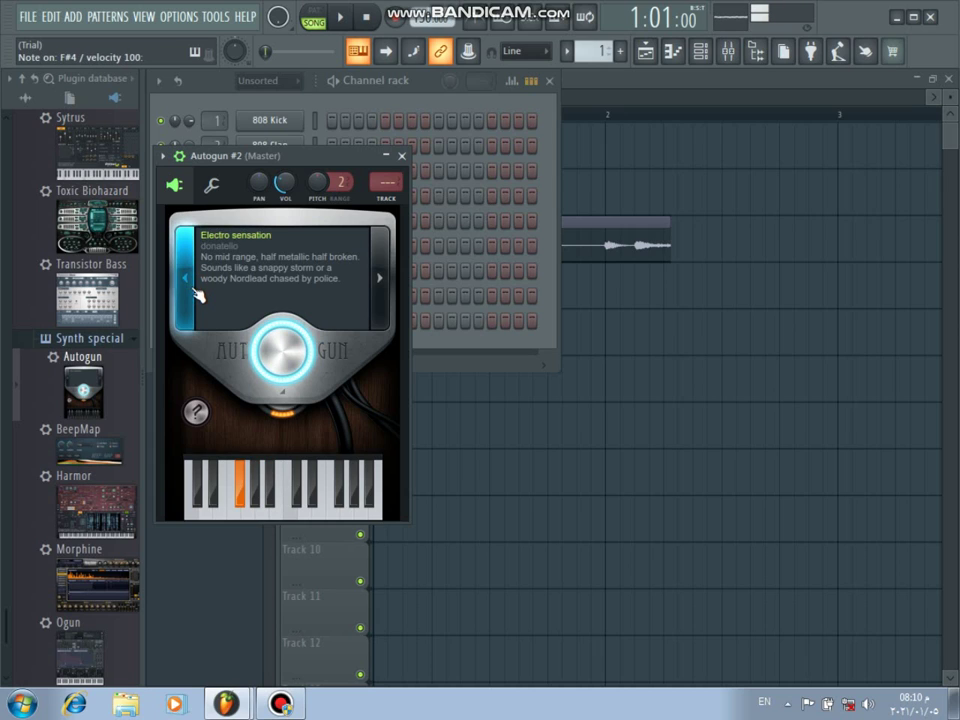
left_click(192, 288)
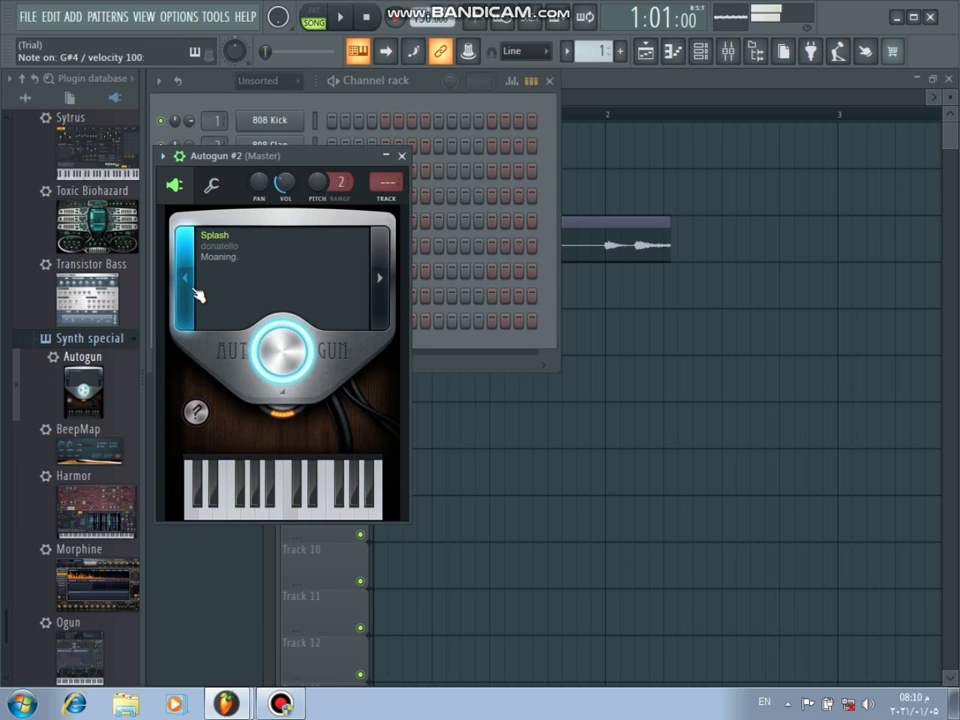
left_click(193, 283)
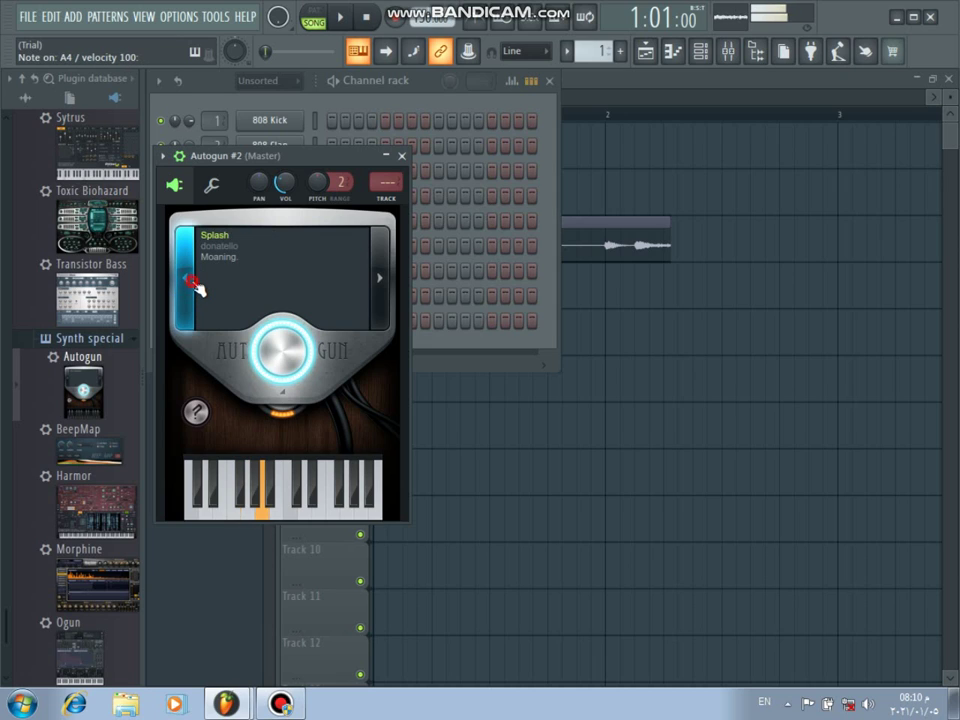
left_click(193, 284)
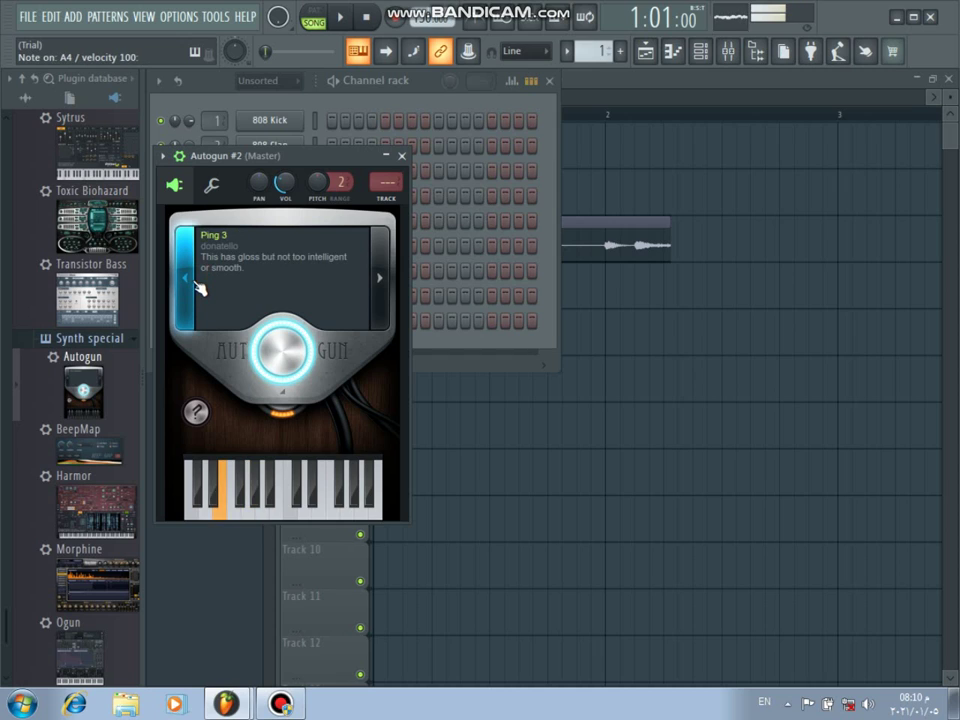
Step: Continue back through the Whistle 6, Genuine synthesizer and Big cowbell presets to GenuineChord, trying each with a few notes
left_click(193, 287)
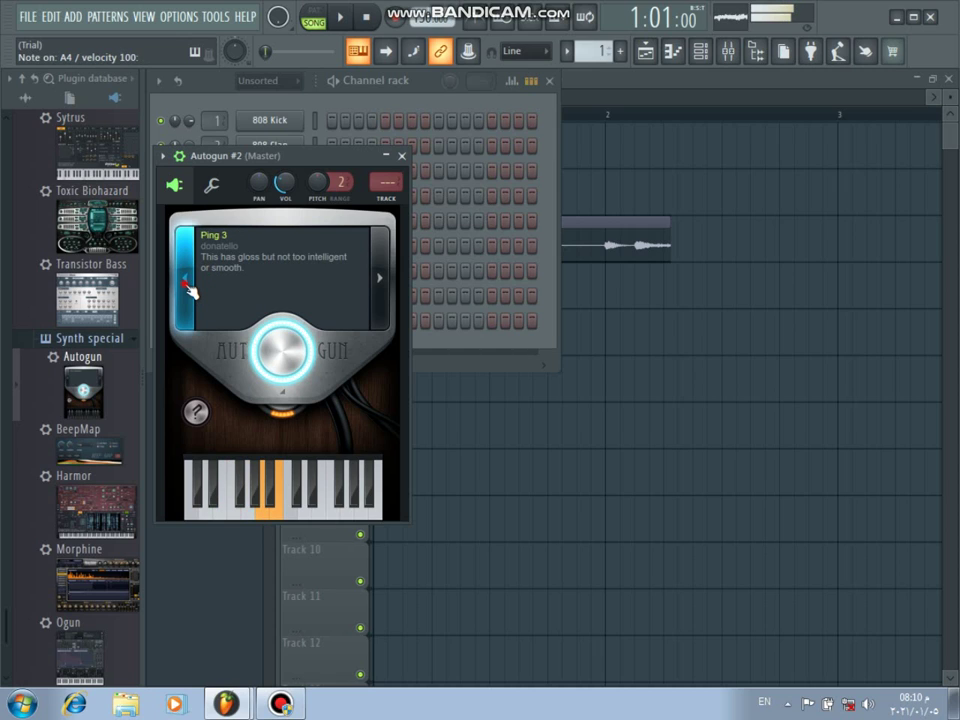
left_click(189, 289)
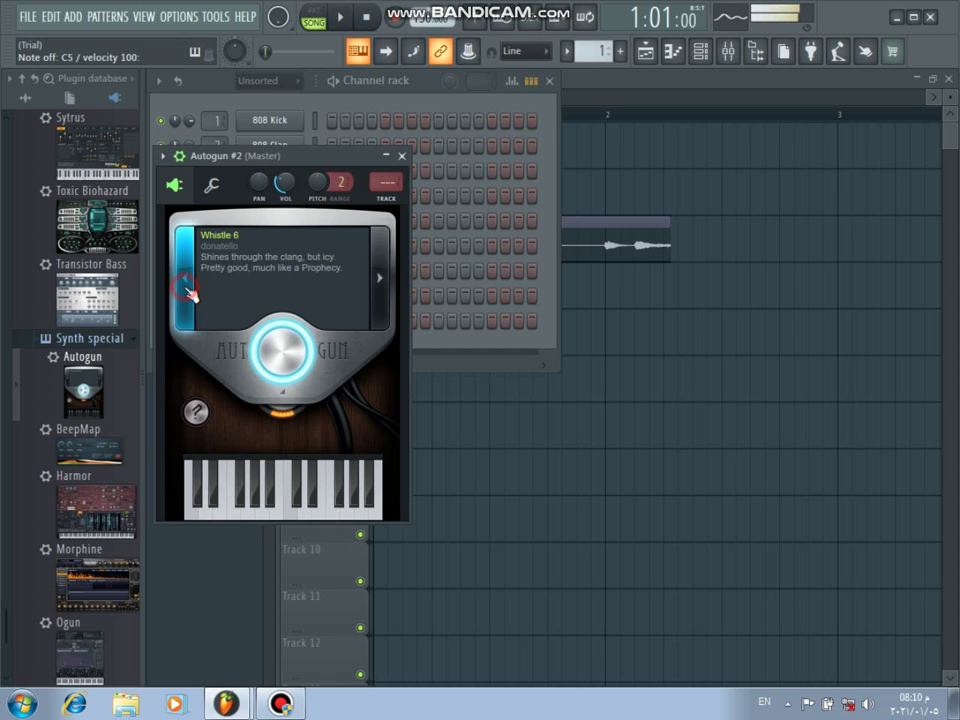
left_click(189, 290)
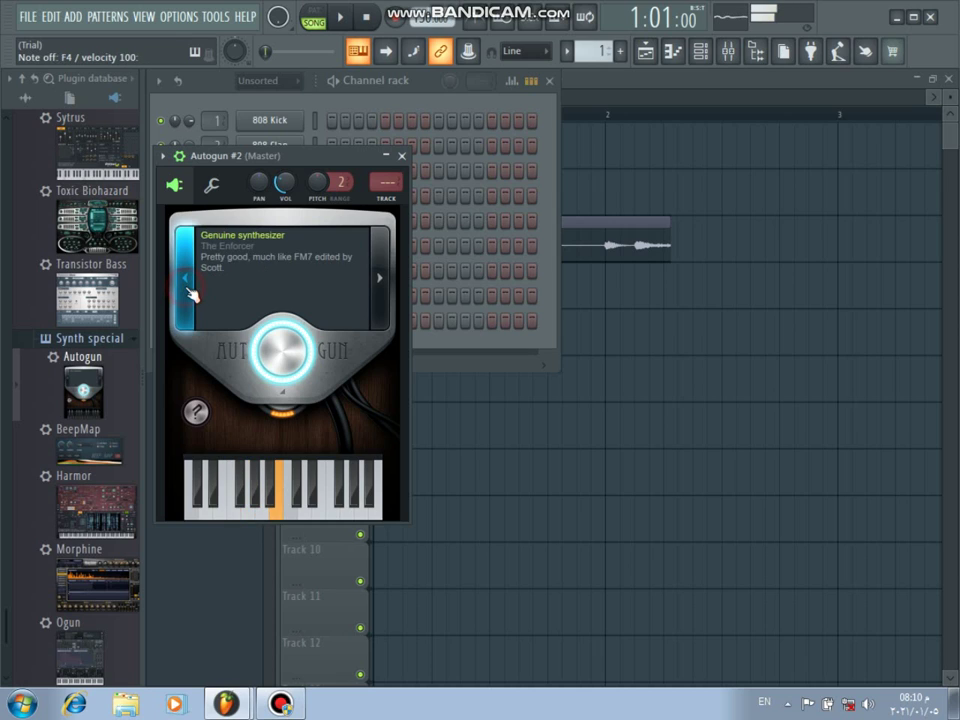
left_click(189, 290)
left_click(189, 290)
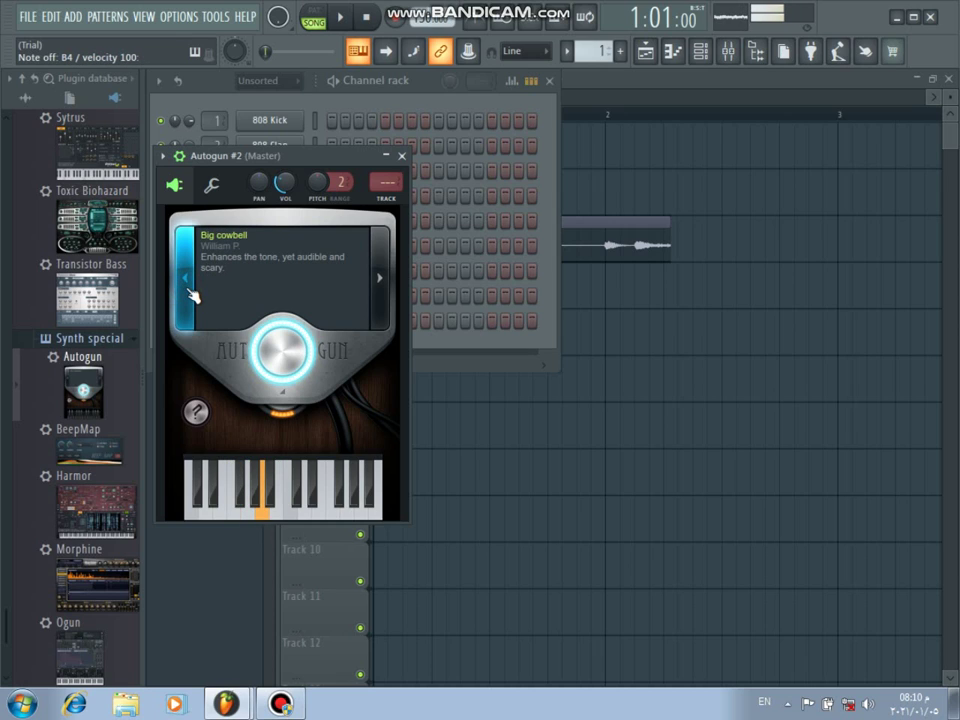
left_click(185, 288)
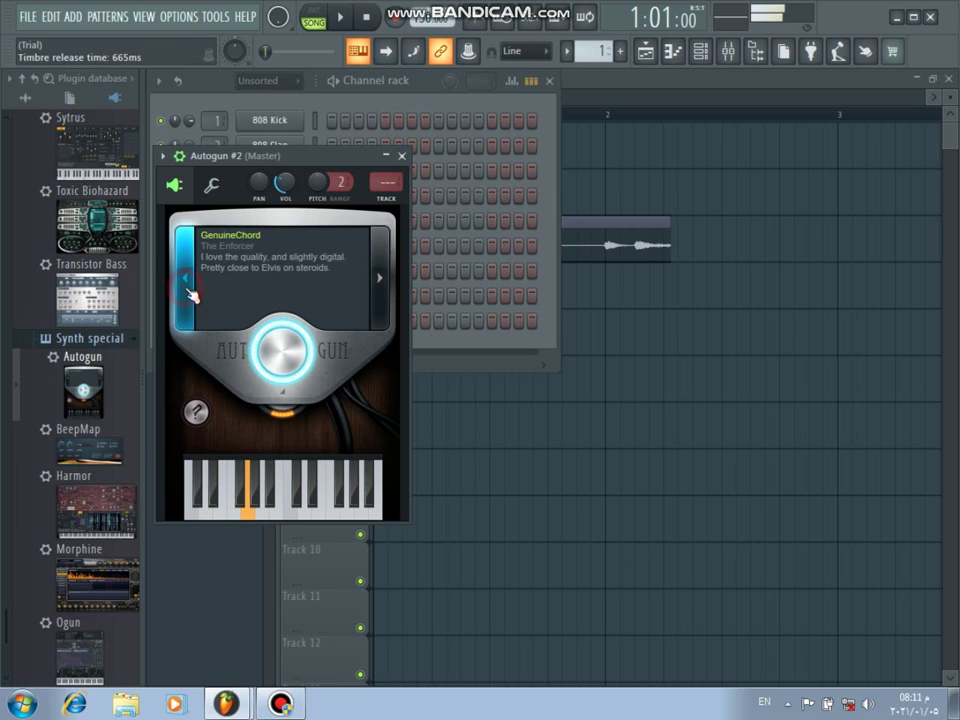